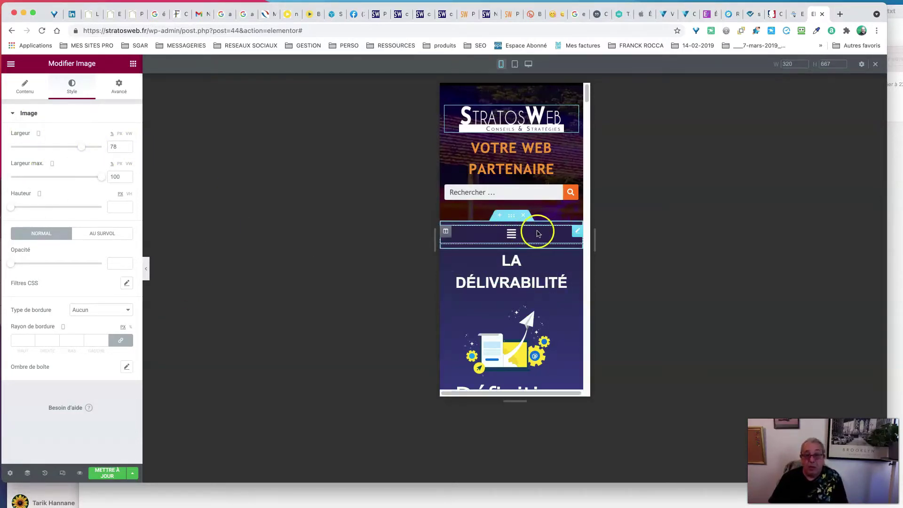
# Step: Set the mobile font size of the "Quels sont les enjeux ? Quels risques ?" heading to 22 px
pyautogui.scroll(-5, 524, 242)
pyautogui.scroll(-10, 517, 253)
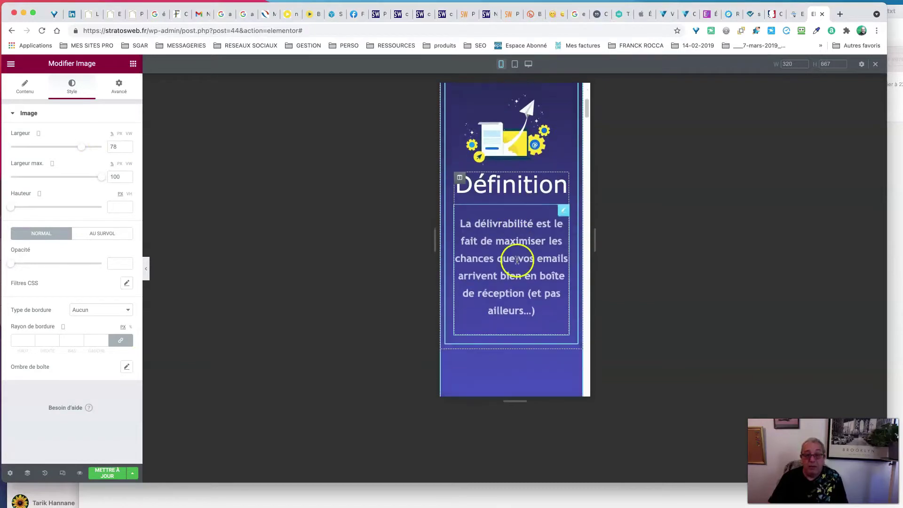
pyautogui.scroll(-5, 515, 267)
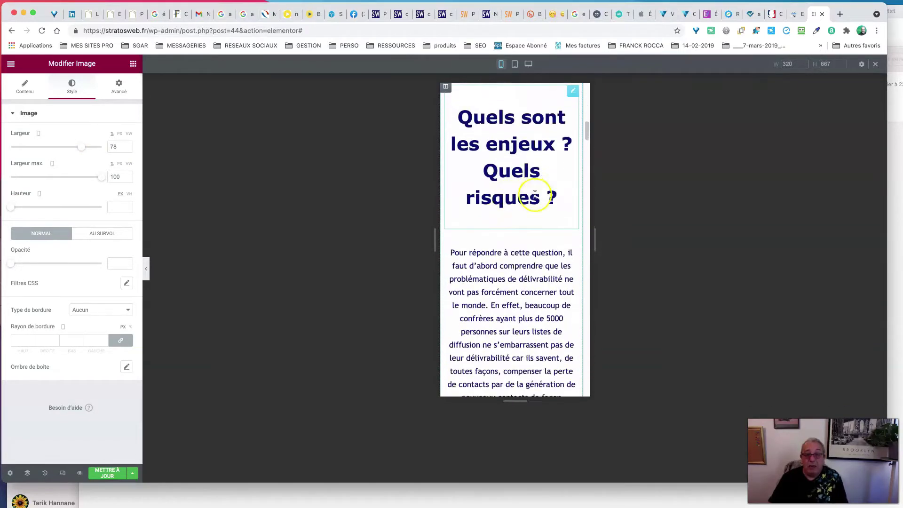
pyautogui.scroll(7, 525, 216)
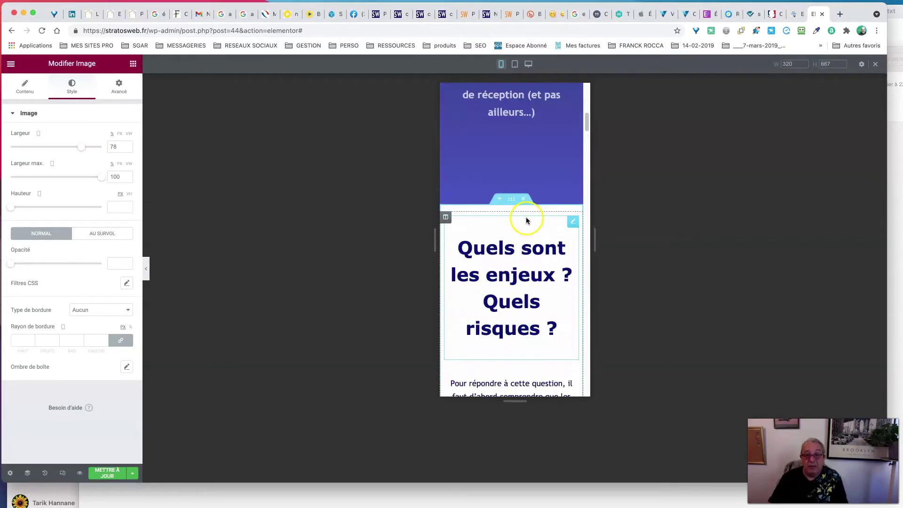
pyautogui.click(573, 224)
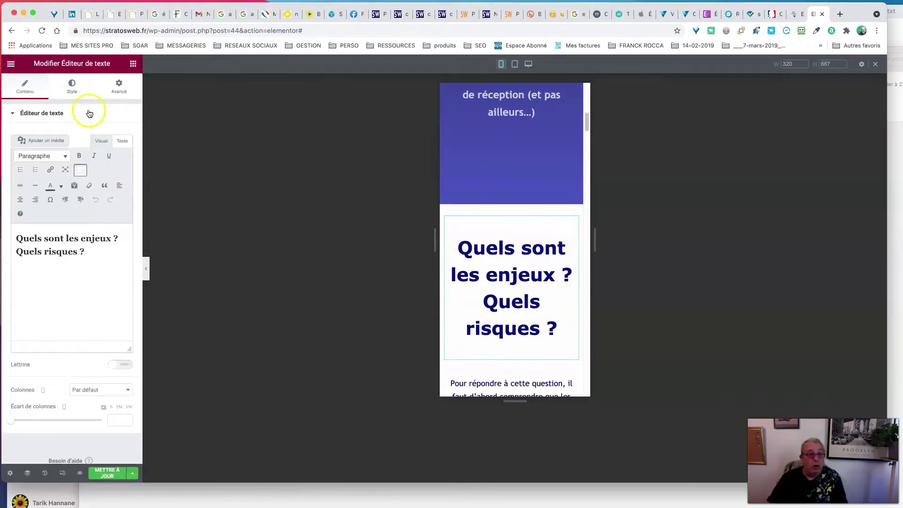
pyautogui.click(72, 87)
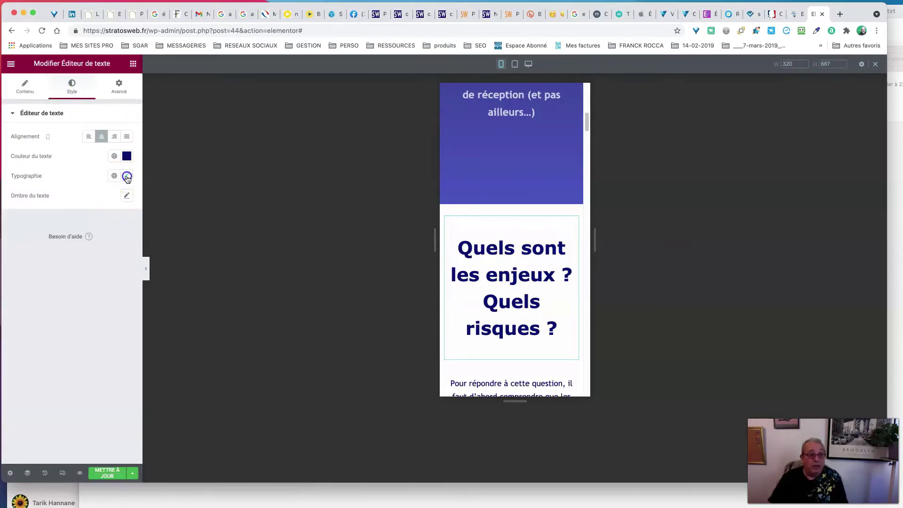
pyautogui.click(127, 177)
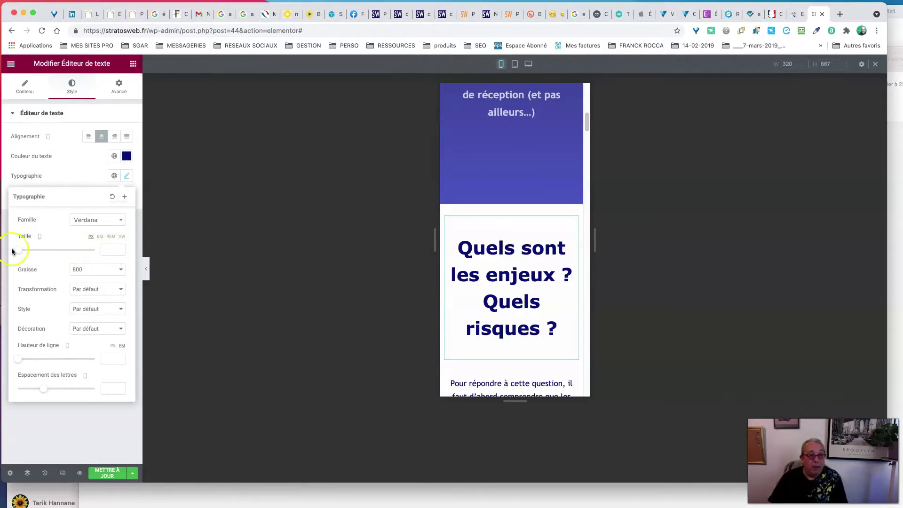
pyautogui.moveTo(17, 250); pyautogui.dragTo(26, 252)
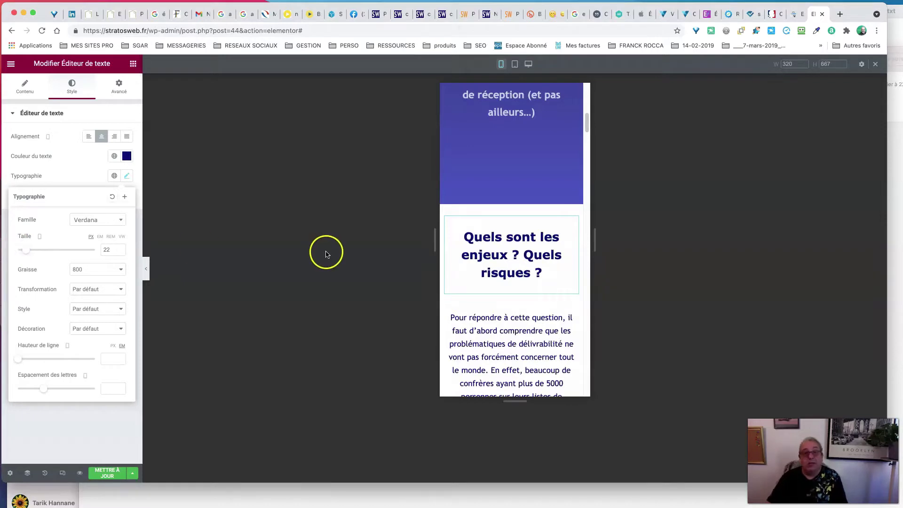
# Step: Try an 18 px font size on the paragraph beginning "Pour répondre à cette question", and return it to 17 px
pyautogui.scroll(-3, 521, 272)
pyautogui.scroll(-5, 517, 276)
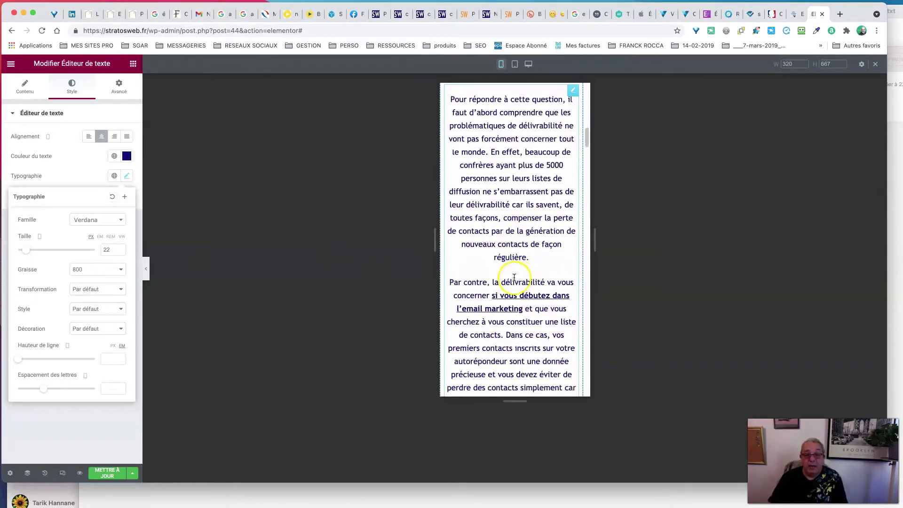
pyautogui.scroll(2, 520, 274)
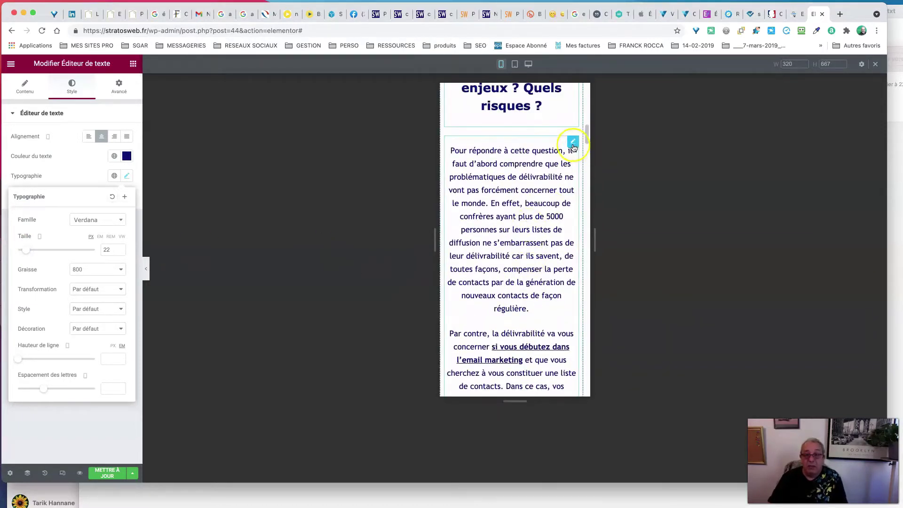
pyautogui.click(573, 143)
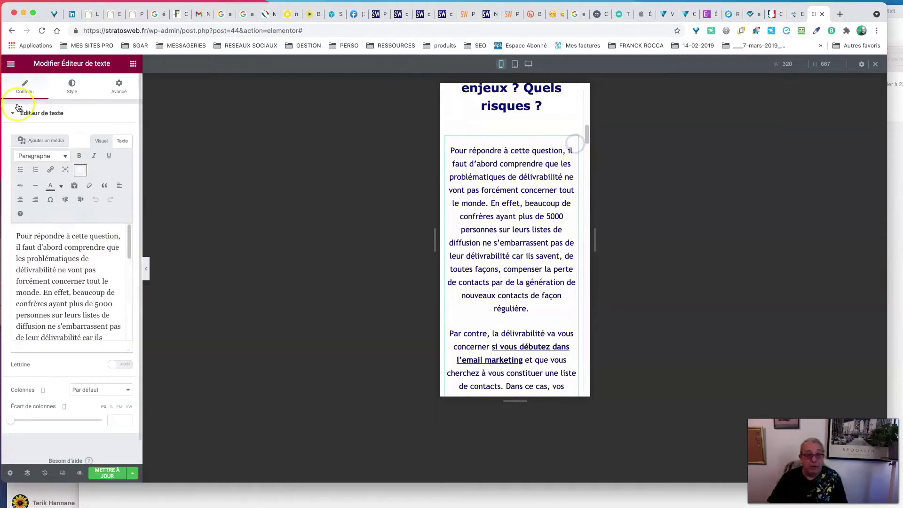
pyautogui.click(71, 88)
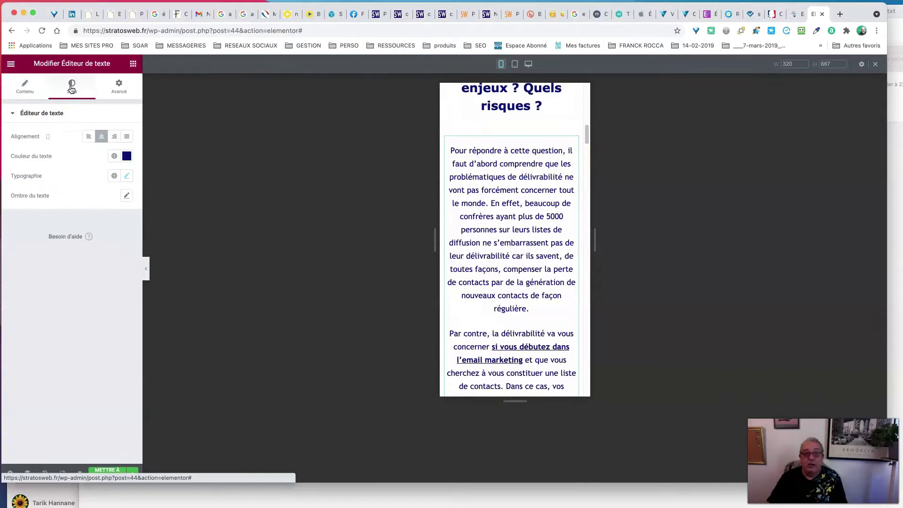
pyautogui.click(127, 176)
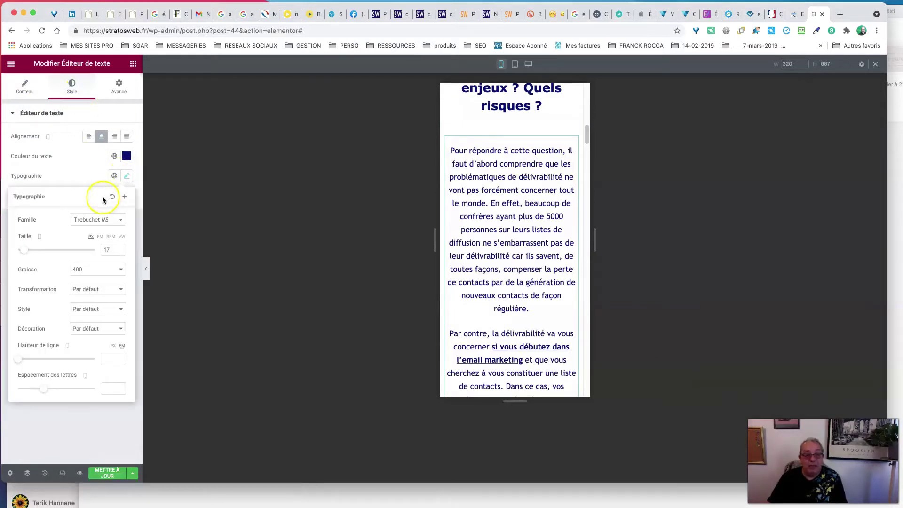
pyautogui.click(119, 248)
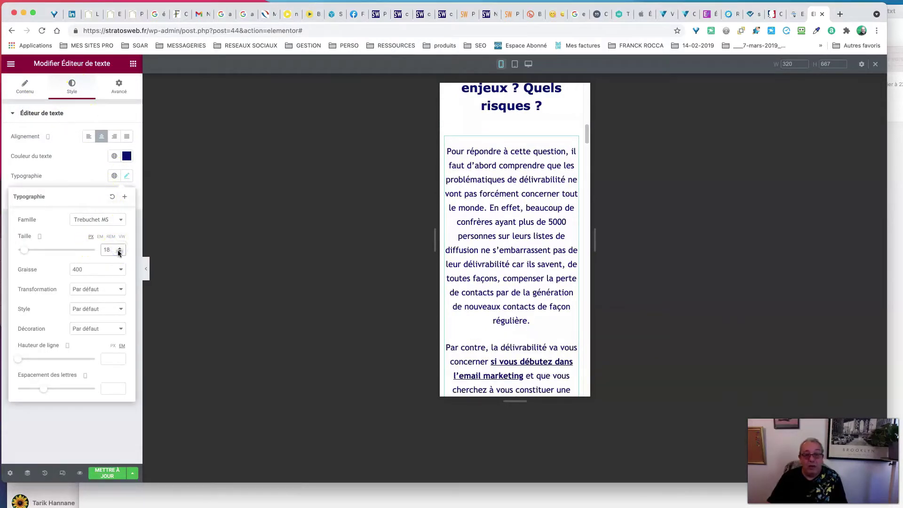
pyautogui.click(120, 251)
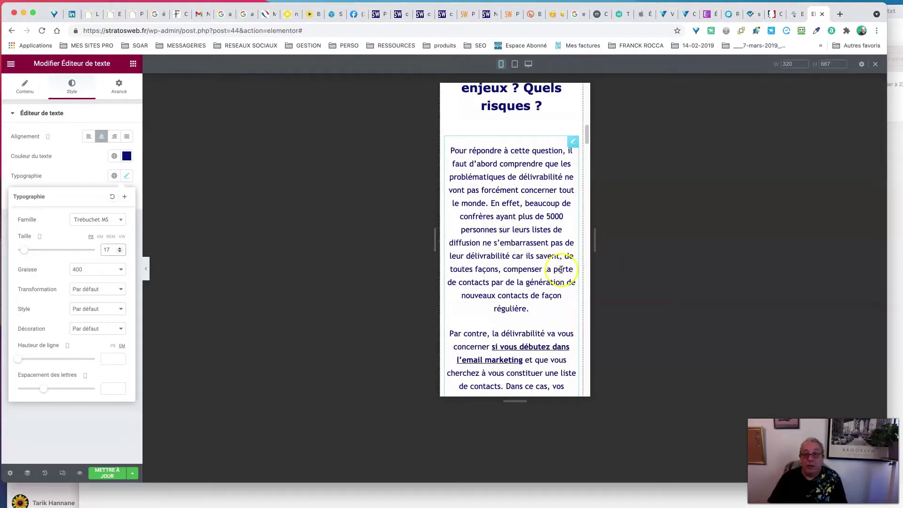
# Step: Set the mobile font size of the paragraph beginning "Même si la délivrabilité est difficilement mesurable" to 18 px
pyautogui.scroll(-10, 559, 269)
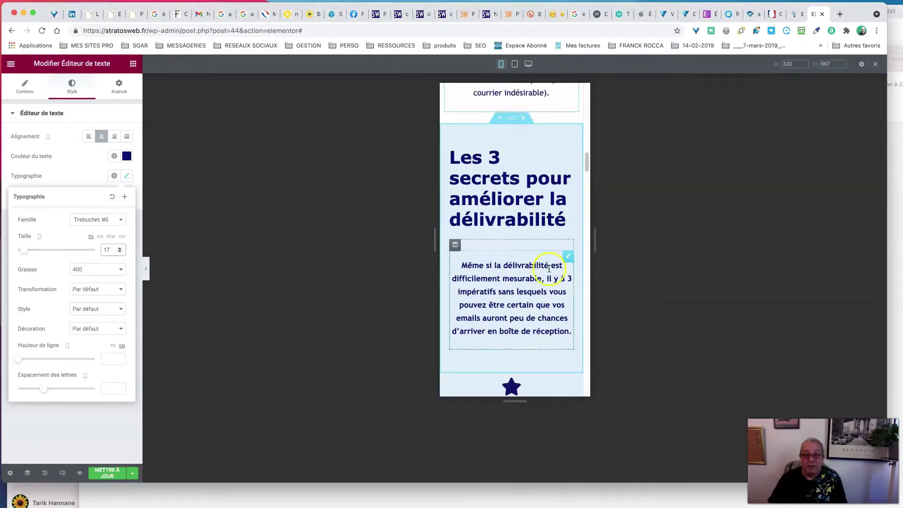
pyautogui.scroll(-5, 549, 268)
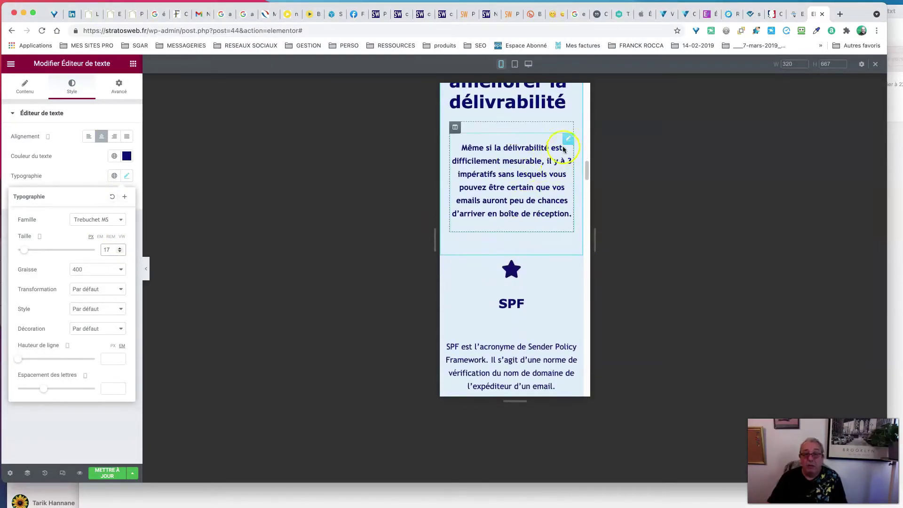
pyautogui.click(568, 140)
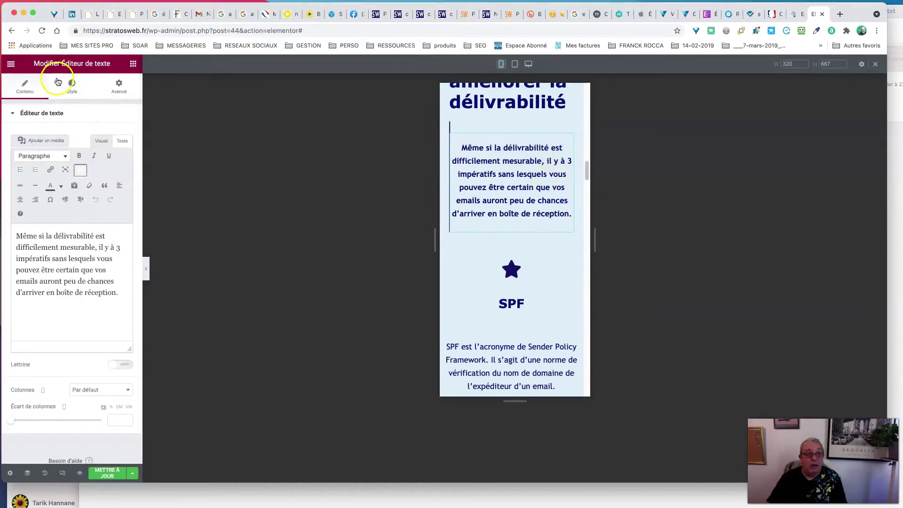
pyautogui.click(74, 85)
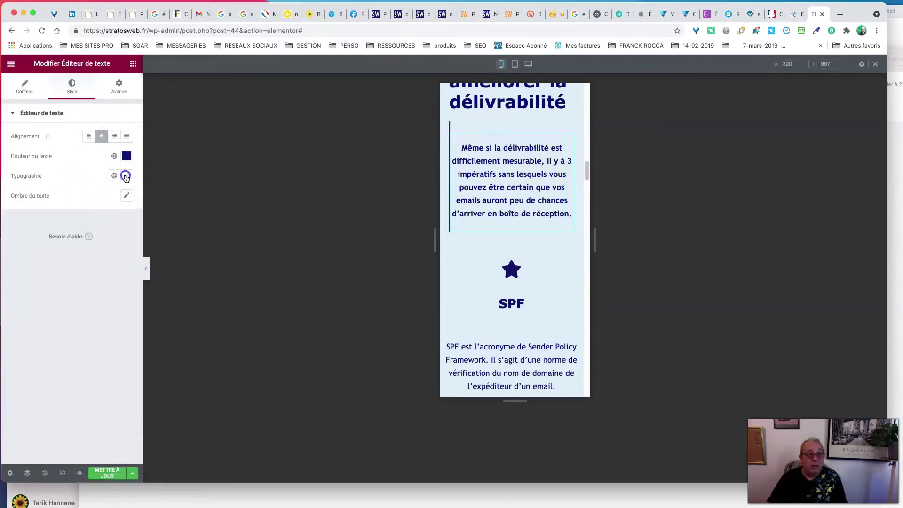
pyautogui.click(125, 177)
pyautogui.click(119, 249)
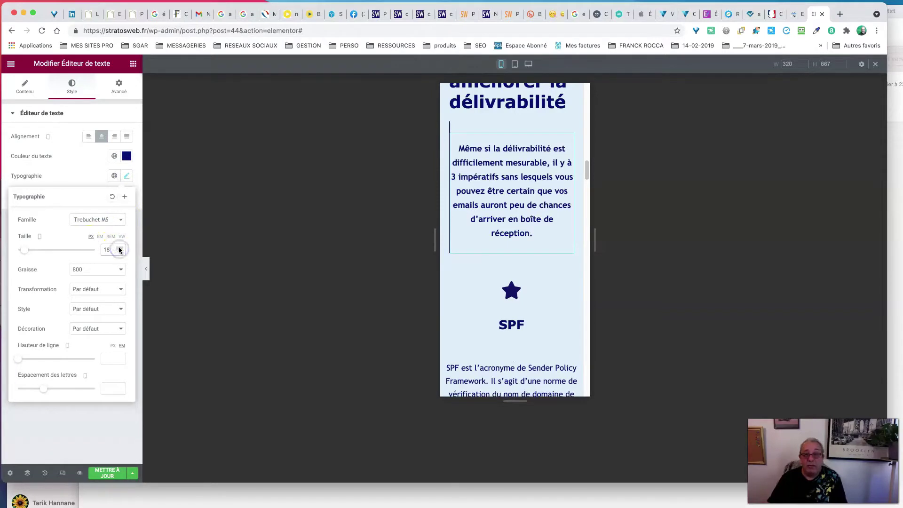
# Step: Set the mobile font size of the description text under the SPF heading to 18 px
pyautogui.scroll(-5, 521, 275)
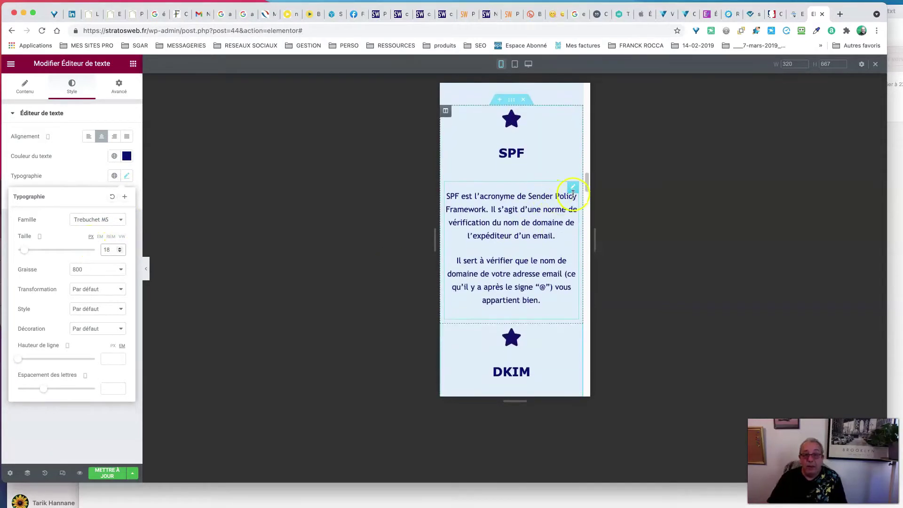
pyautogui.click(573, 191)
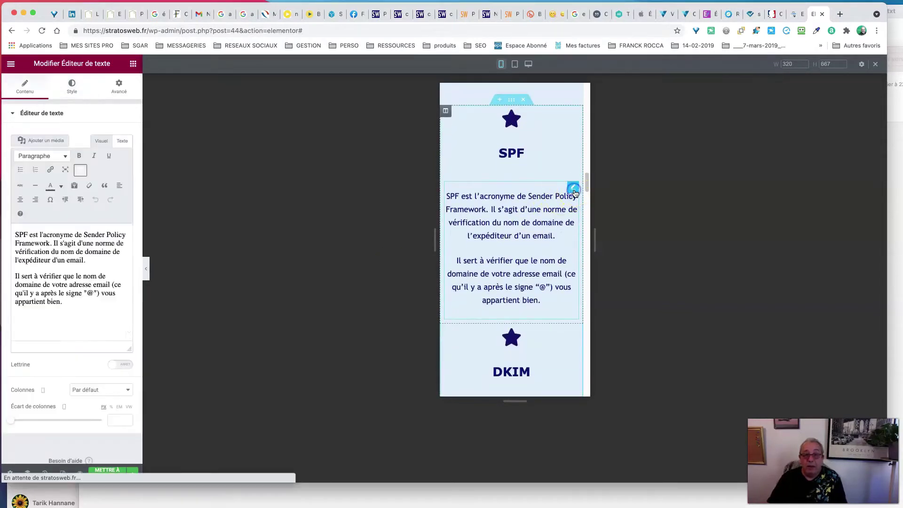
pyautogui.click(72, 84)
pyautogui.click(126, 176)
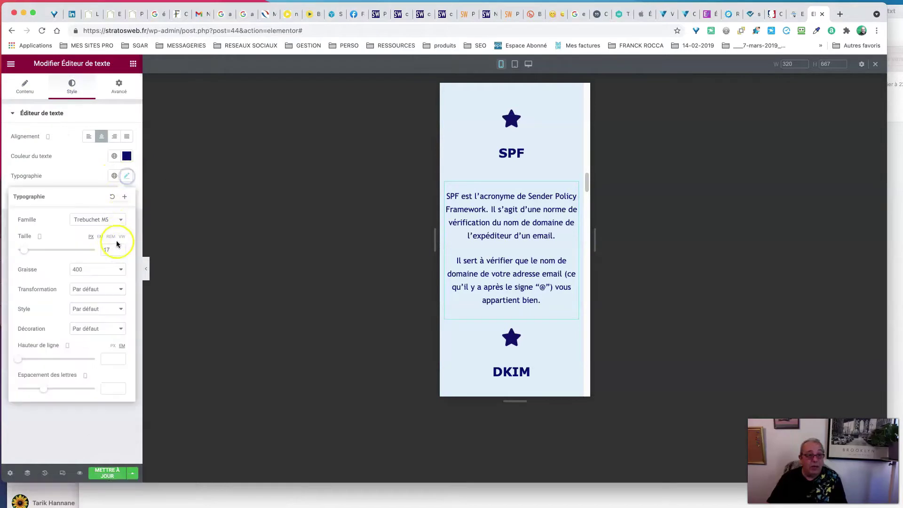
pyautogui.click(120, 248)
# Step: Set the mobile font size of the description text under the DKIM heading to 18 px
pyautogui.scroll(-3, 524, 238)
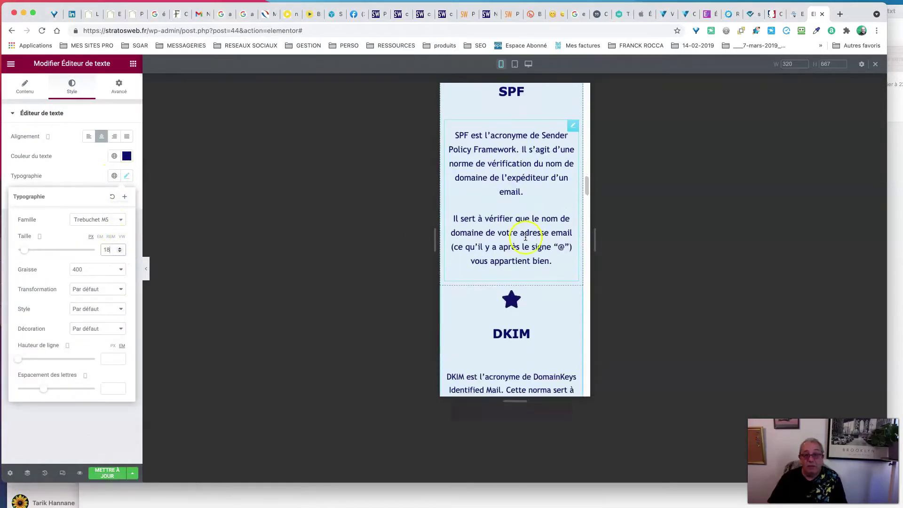
pyautogui.scroll(-3, 524, 239)
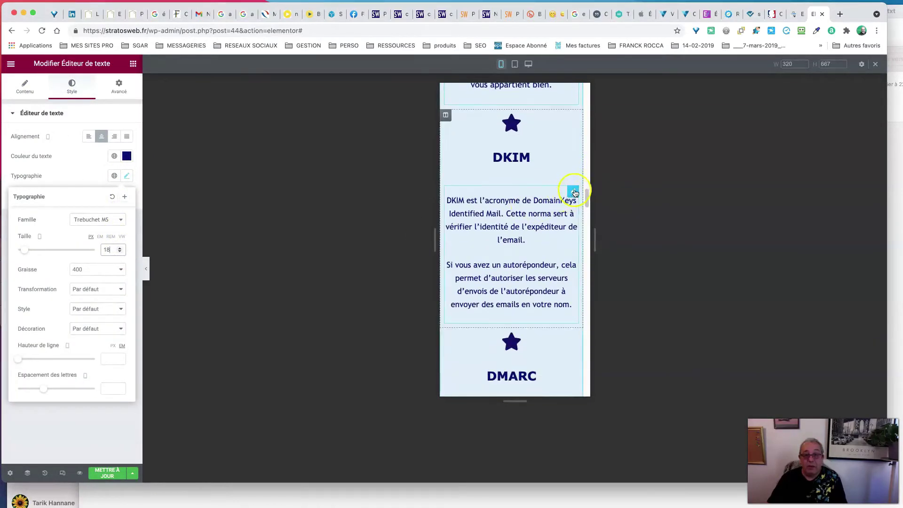
pyautogui.click(573, 192)
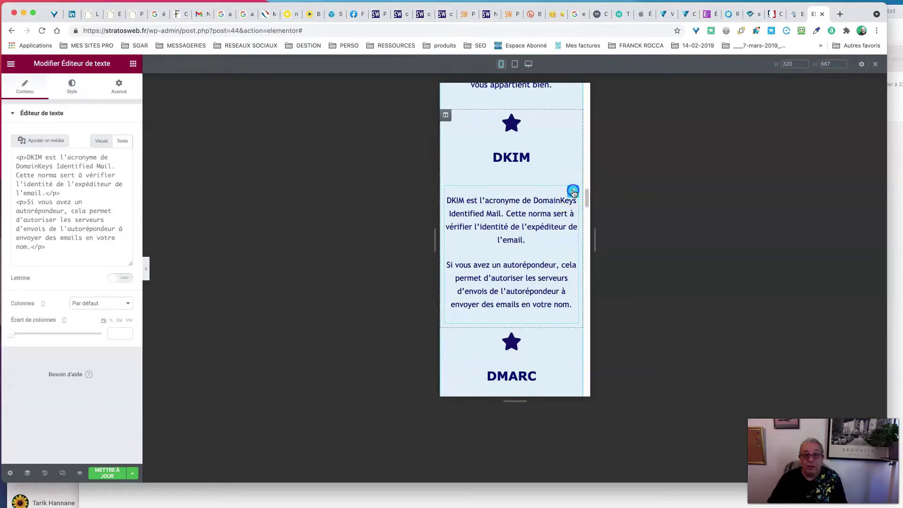
pyautogui.click(75, 85)
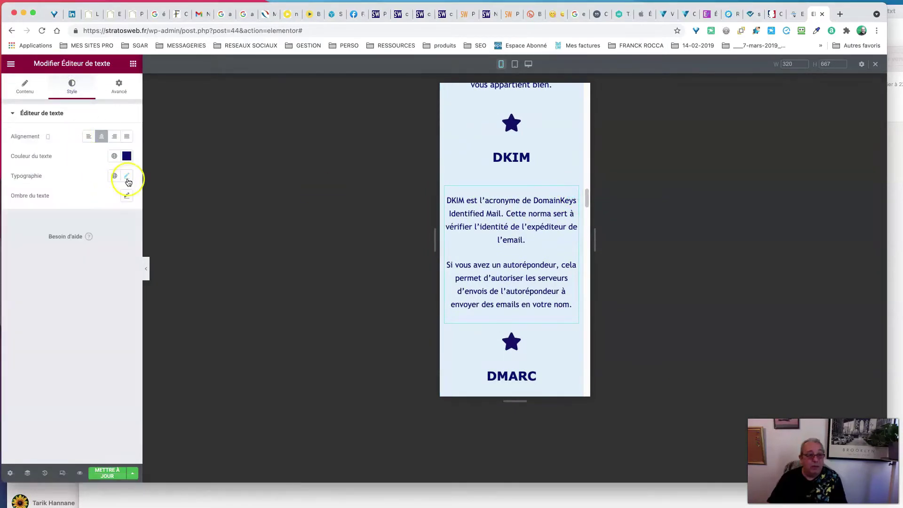
pyautogui.click(127, 176)
pyautogui.click(121, 248)
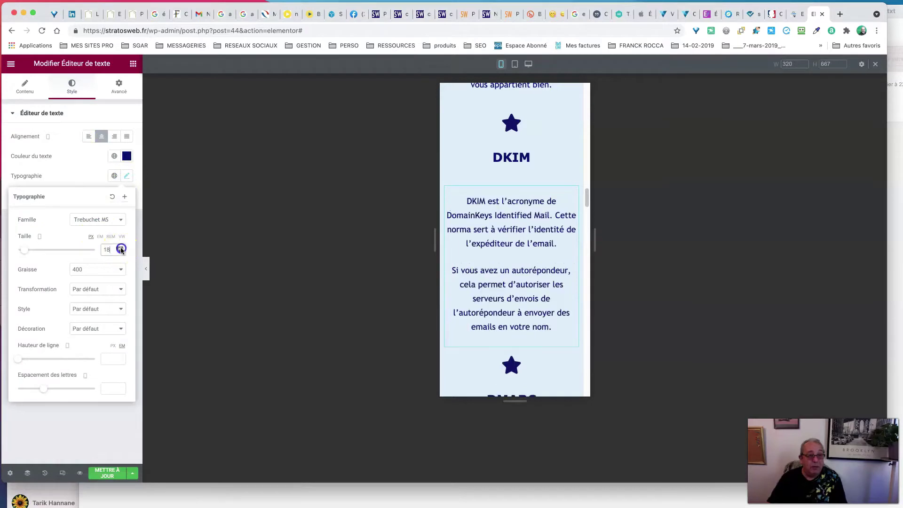
# Step: Set the mobile font size of the description text under the DMARC heading to 18 px
pyautogui.scroll(-3, 548, 268)
pyautogui.scroll(-3, 528, 284)
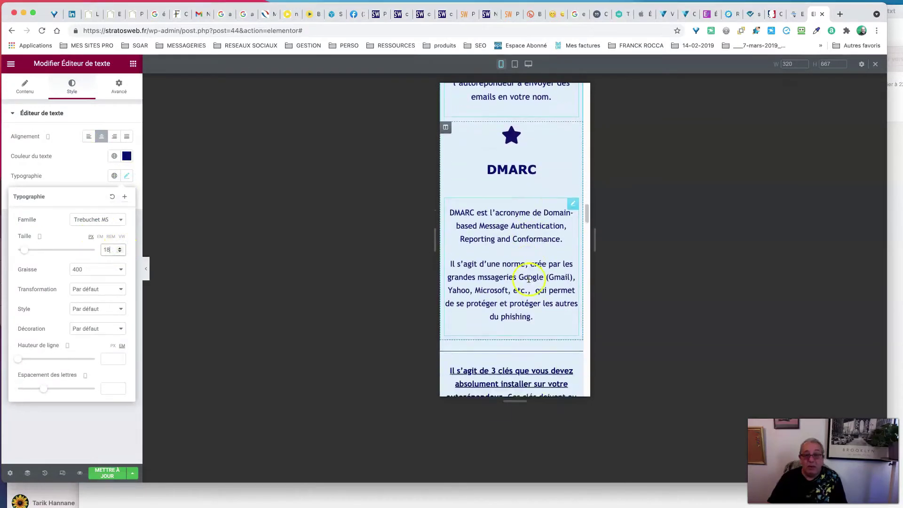
pyautogui.click(573, 184)
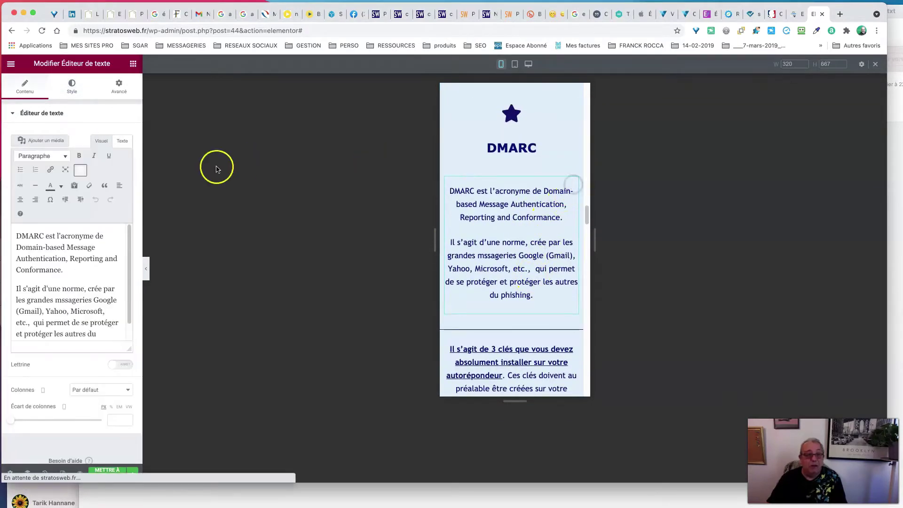
pyautogui.click(74, 87)
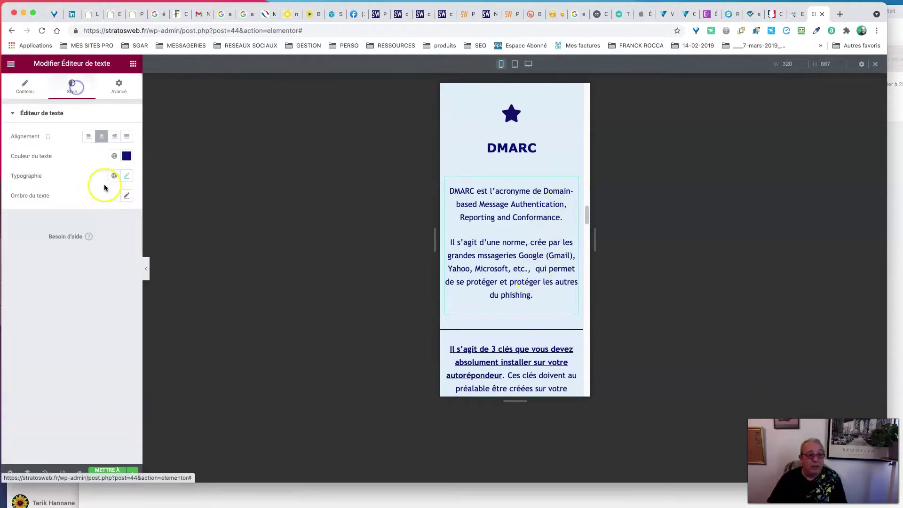
pyautogui.click(126, 175)
pyautogui.click(120, 248)
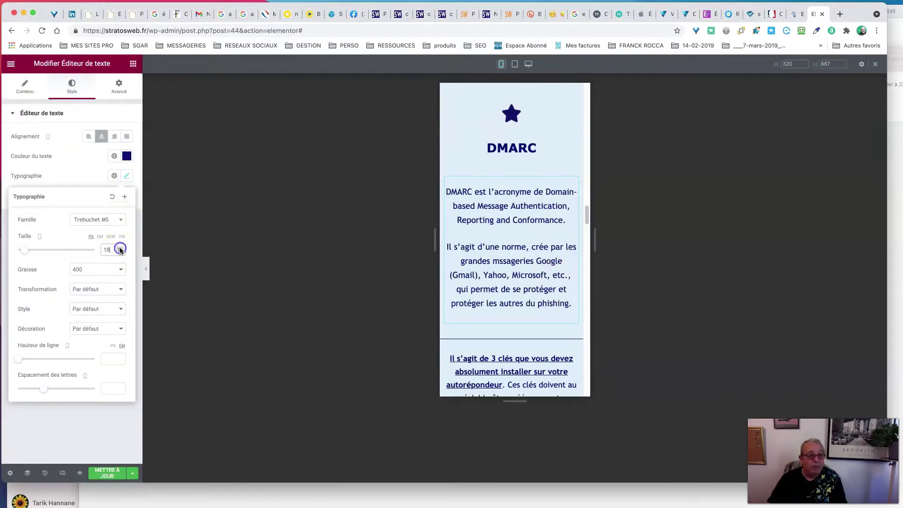
pyautogui.click(40, 237)
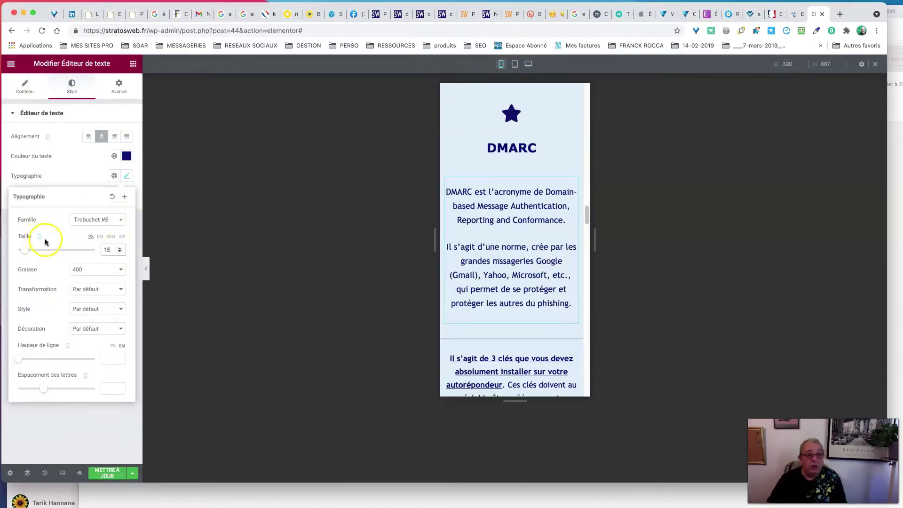
# Step: Compare the text sizes of the SPF, DKIM and DMARC key example texts in the mobile preview
pyautogui.scroll(-5, 515, 272)
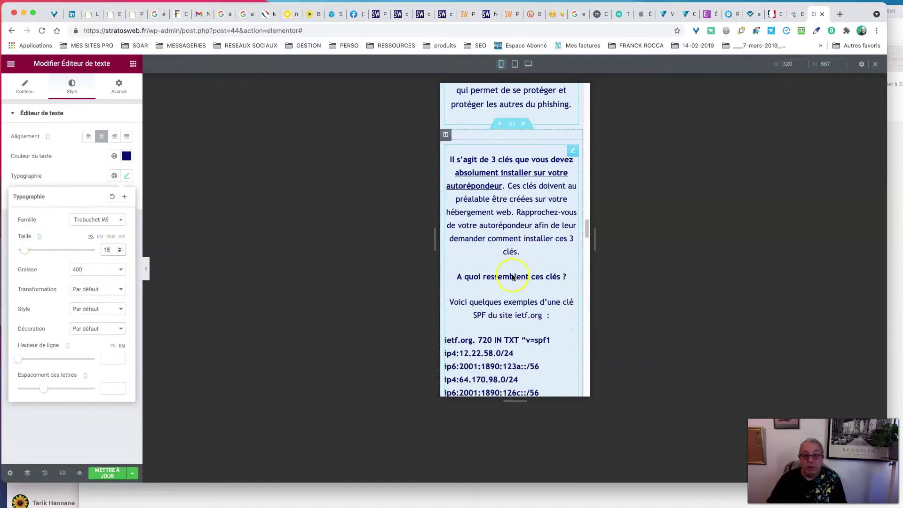
pyautogui.scroll(-8, 514, 274)
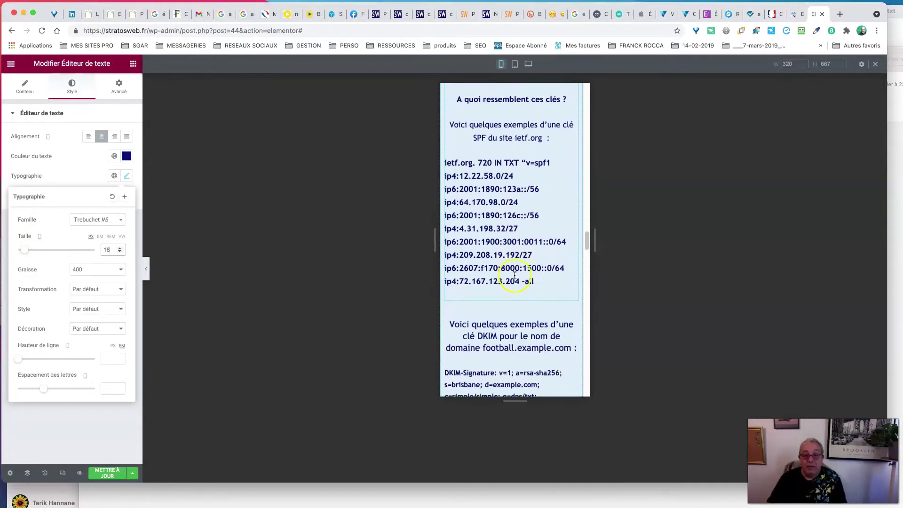
pyautogui.scroll(-1, 516, 277)
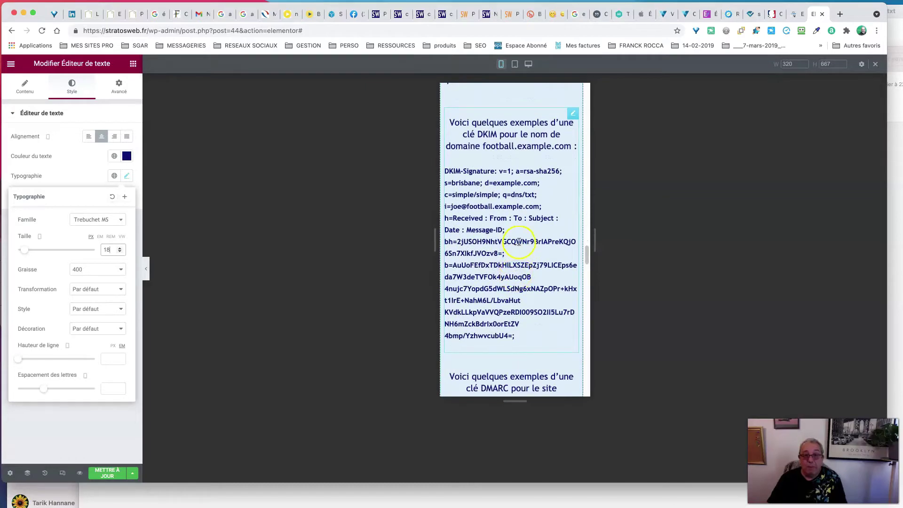
pyautogui.scroll(8, 510, 242)
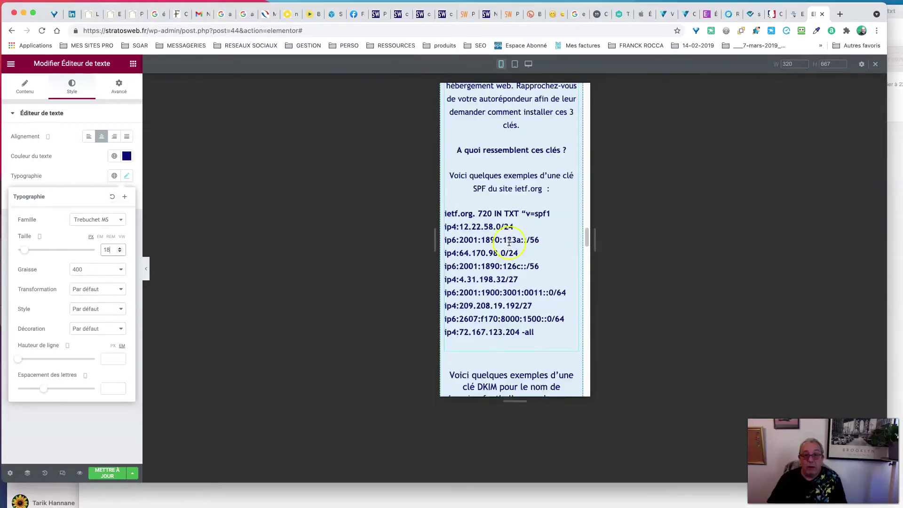
pyautogui.scroll(-5, 509, 248)
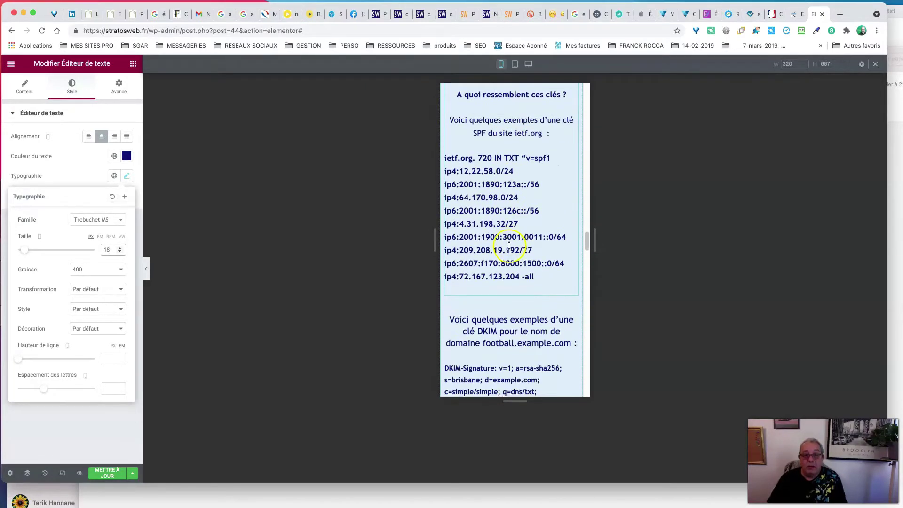
pyautogui.scroll(4, 492, 199)
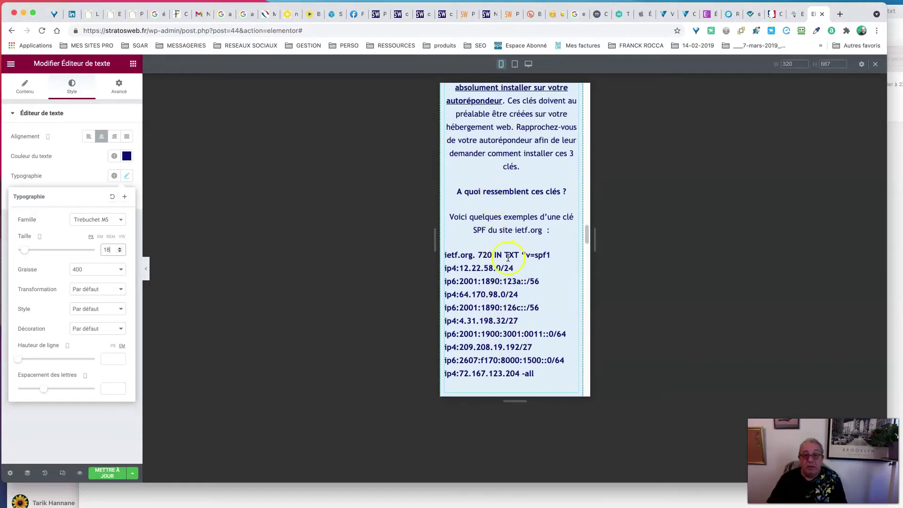
pyautogui.scroll(-9, 508, 257)
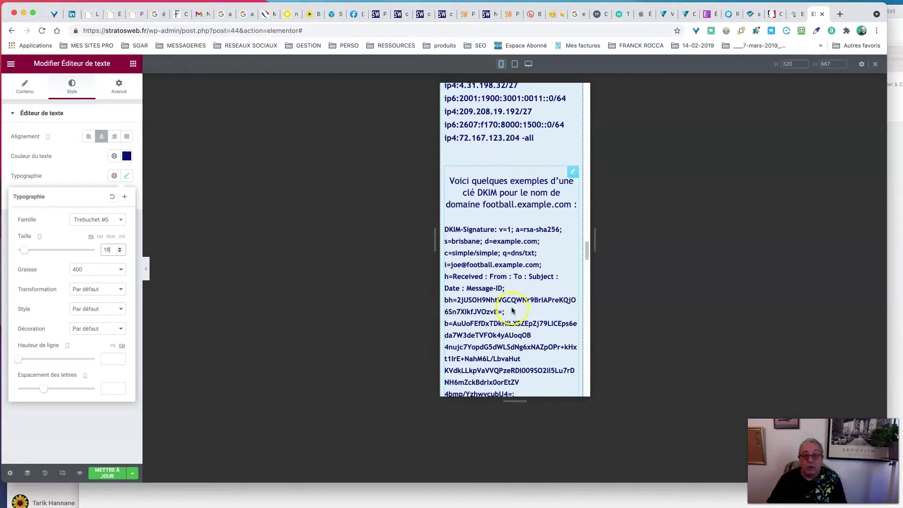
pyautogui.scroll(11, 512, 308)
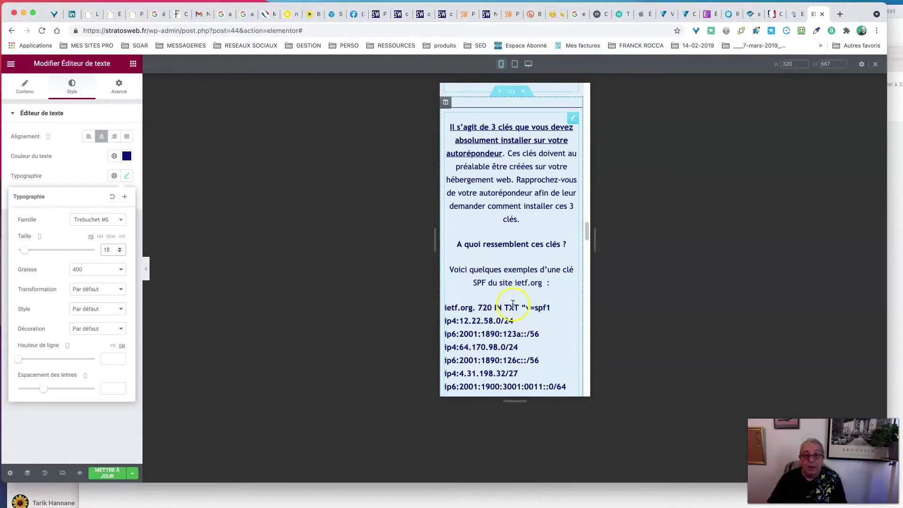
# Step: Open the text block beginning "Il s'agit de 3 clés" for editing and widen the editing panel
pyautogui.click(573, 119)
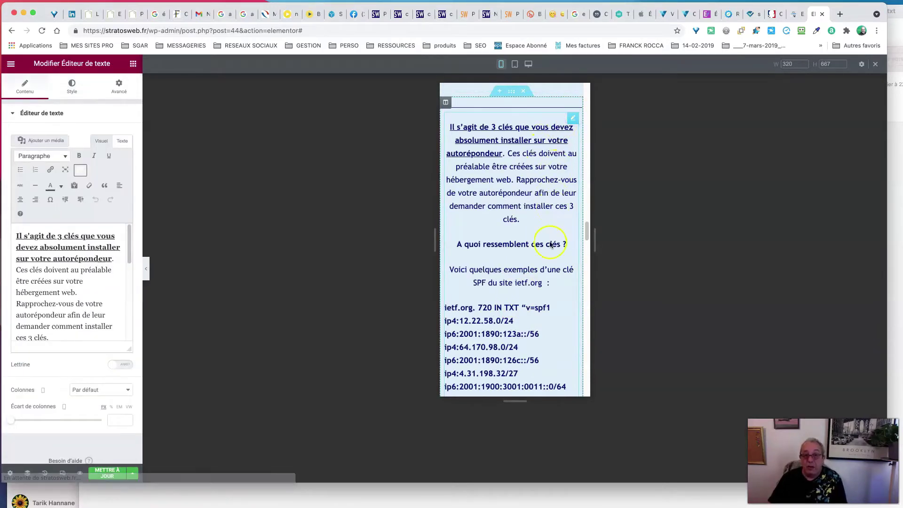
pyautogui.scroll(-7, 538, 250)
pyautogui.scroll(-10, 535, 252)
pyautogui.scroll(11, 535, 249)
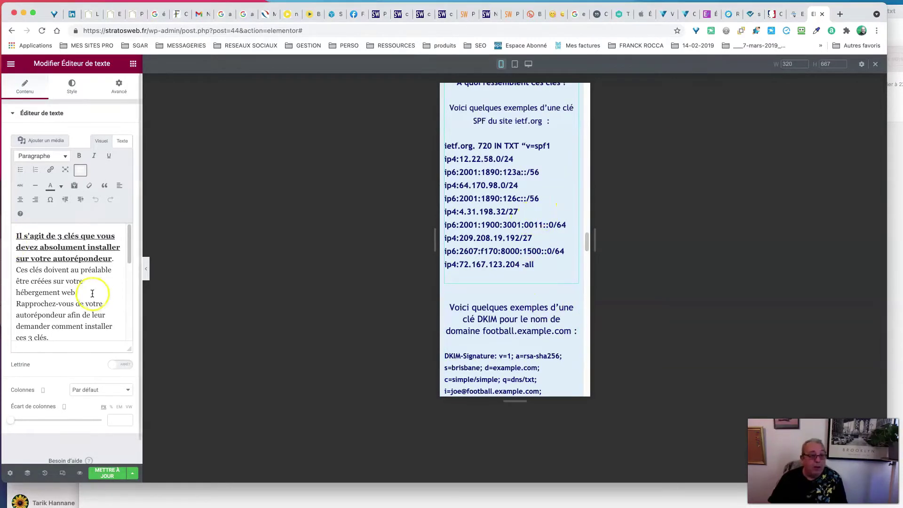
pyautogui.scroll(-2, 76, 287)
pyautogui.scroll(2, 76, 288)
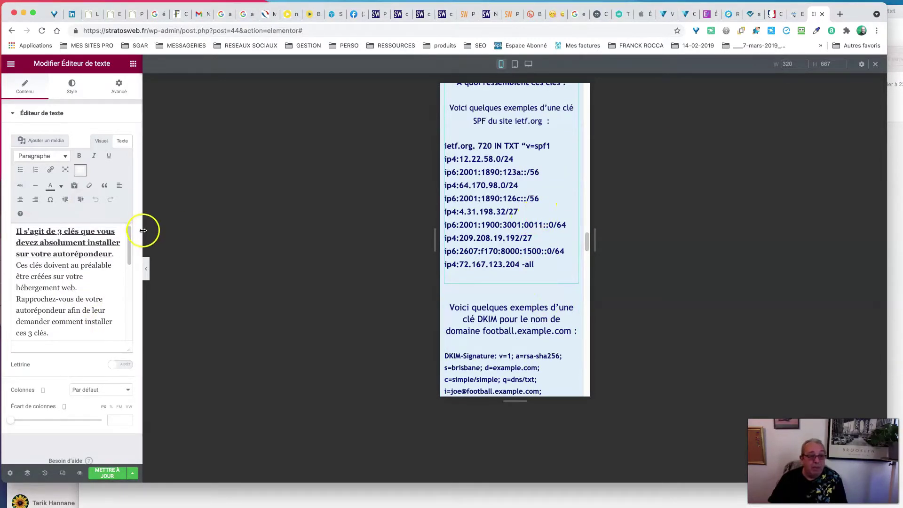
pyautogui.moveTo(143, 230); pyautogui.dragTo(245, 231)
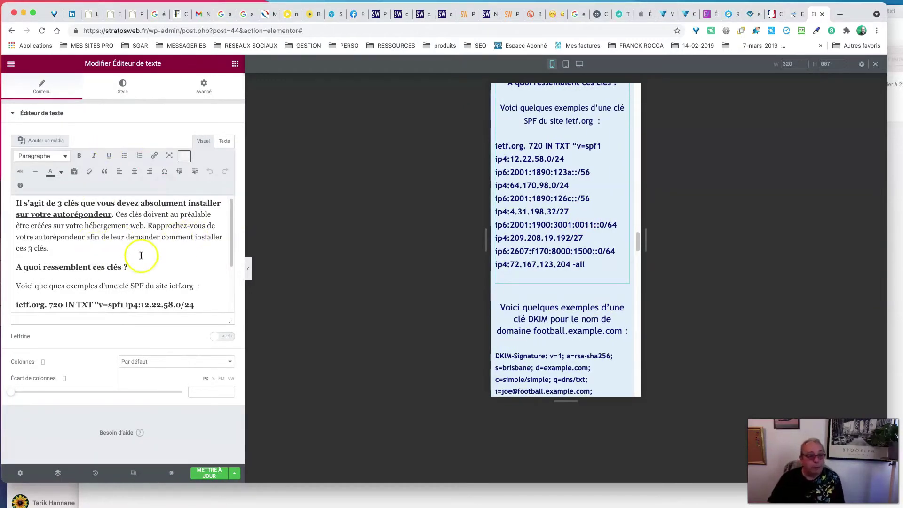
# Step: Examine the formatting of the SPF block's paragraphs in the visual editor and in its HTML source
pyautogui.scroll(-2, 131, 258)
pyautogui.click(67, 256)
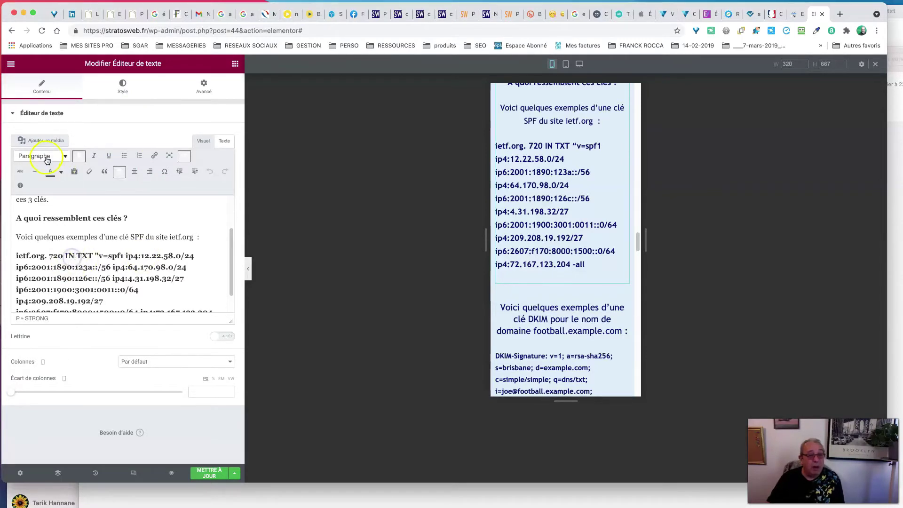
pyautogui.click(74, 216)
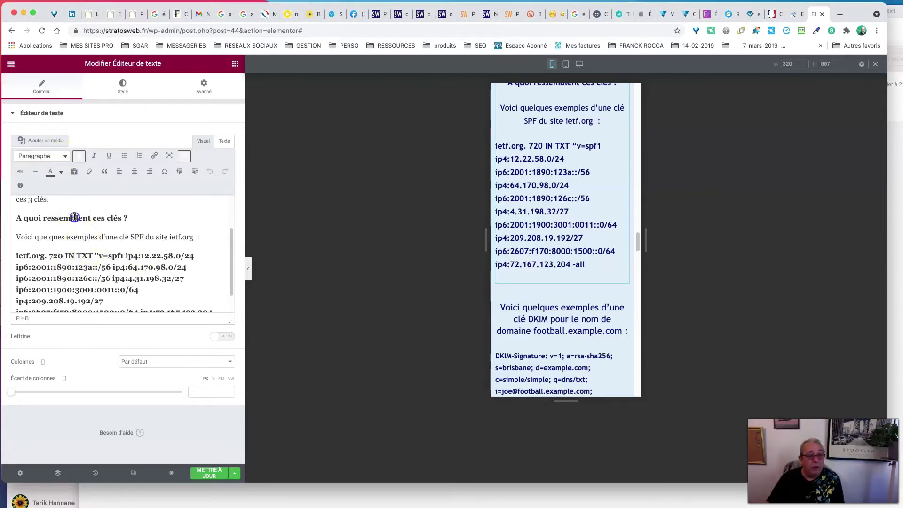
pyautogui.scroll(2, 76, 225)
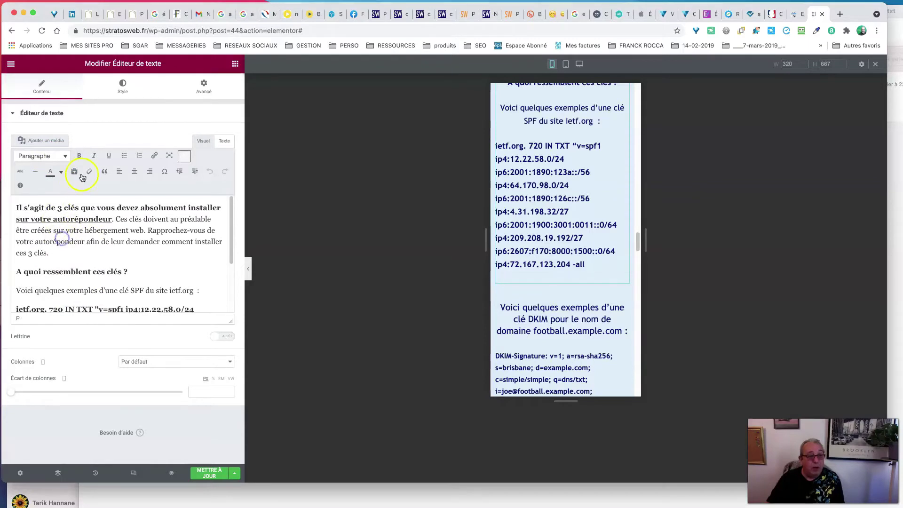
pyautogui.scroll(-3, 90, 284)
pyautogui.scroll(-1, 97, 294)
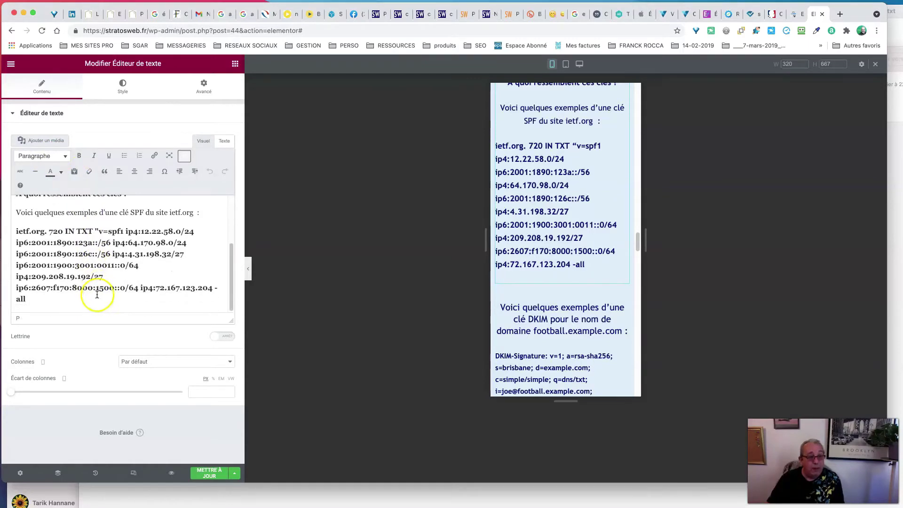
pyautogui.click(226, 142)
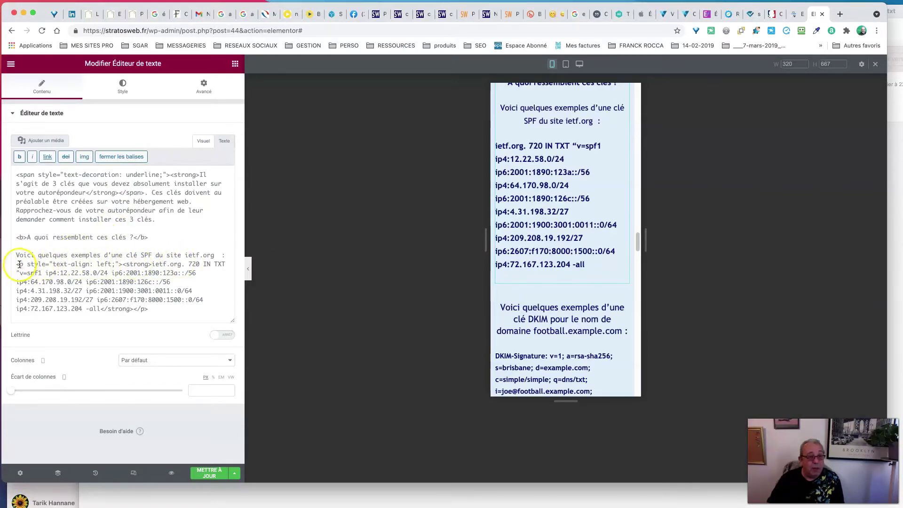
pyautogui.click(101, 266)
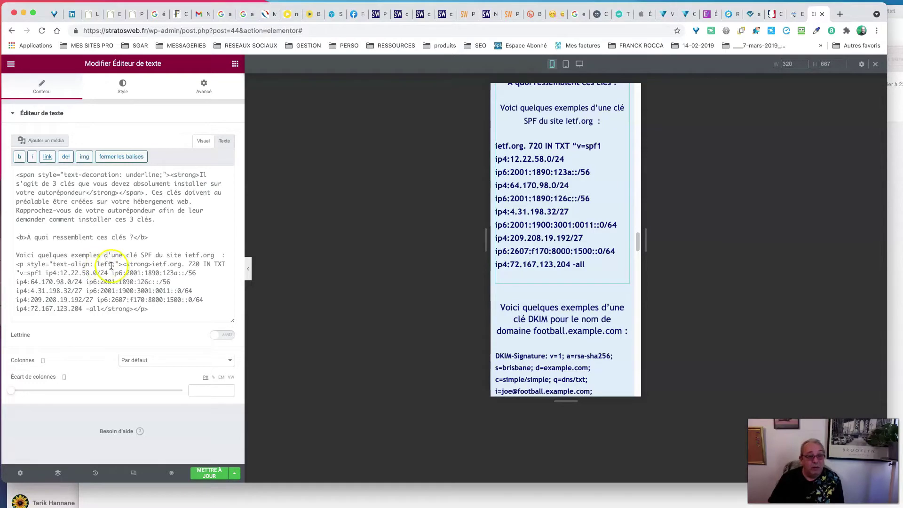
pyautogui.scroll(5, 566, 184)
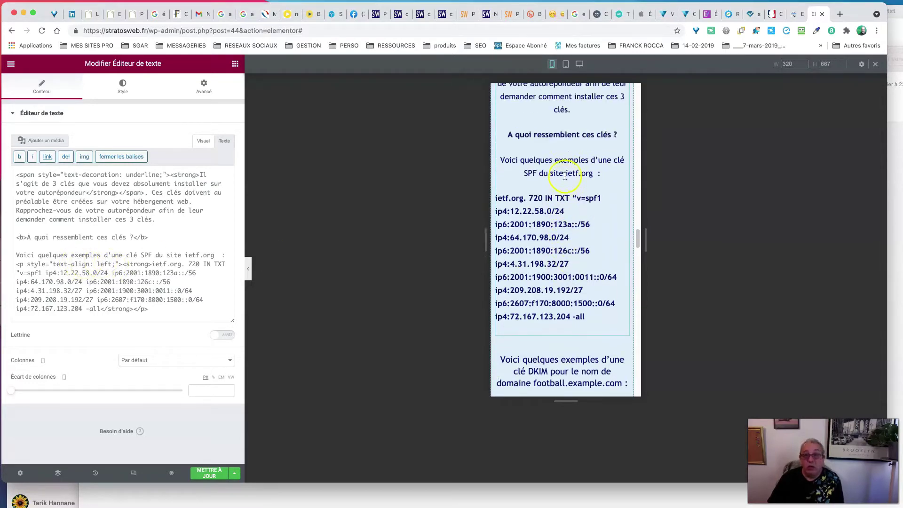
pyautogui.scroll(1, 566, 182)
pyautogui.scroll(-1, 566, 182)
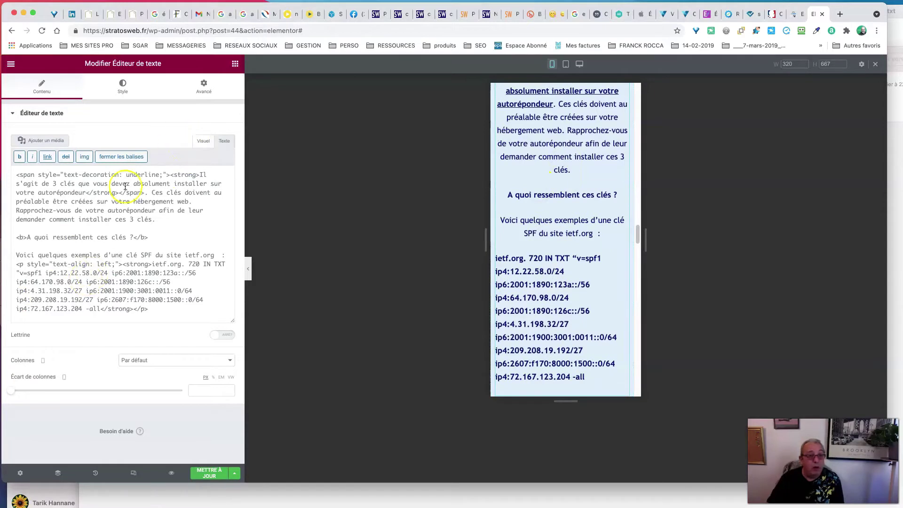
pyautogui.click(88, 256)
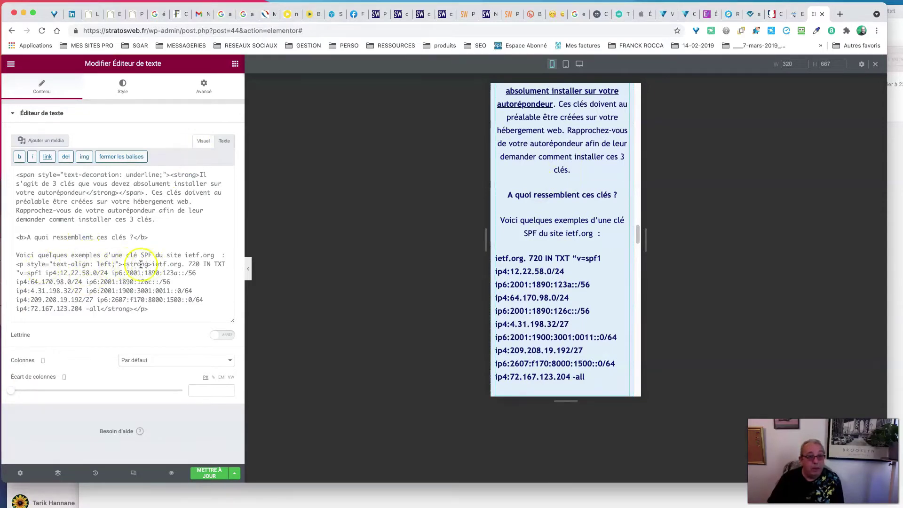
# Step: Return to visual editing and remove the bold formatting from the whole SPF key example beginning "ietf.org. 720 IN TXT"
pyautogui.click(207, 141)
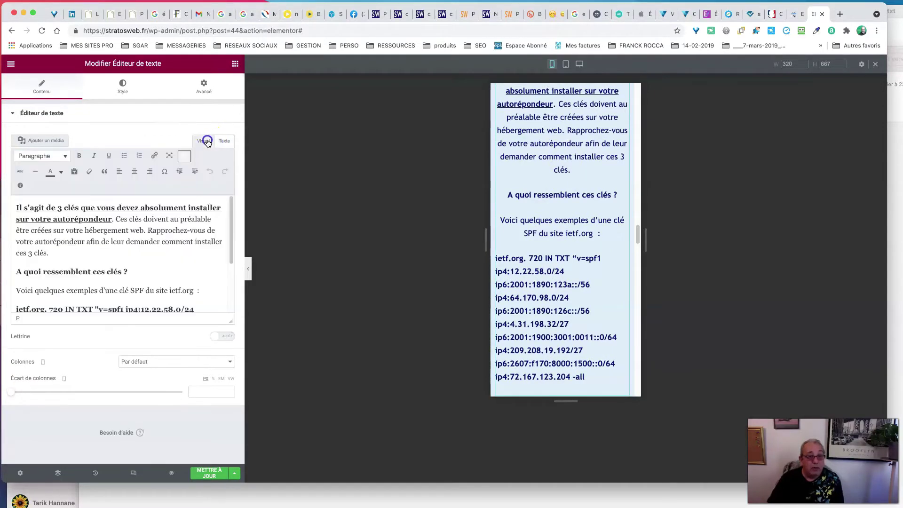
pyautogui.scroll(-3, 137, 274)
pyautogui.scroll(-1, 137, 274)
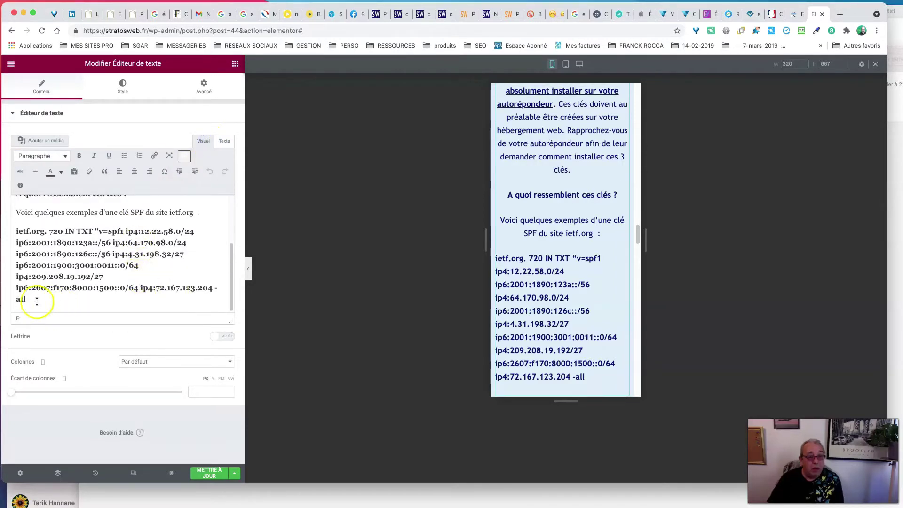
pyautogui.moveTo(32, 299); pyautogui.dragTo(8, 233)
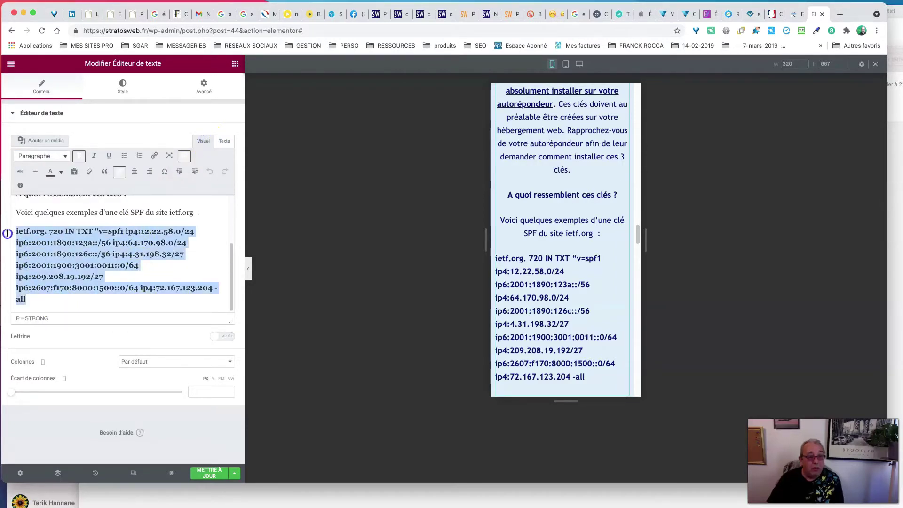
pyautogui.click(79, 156)
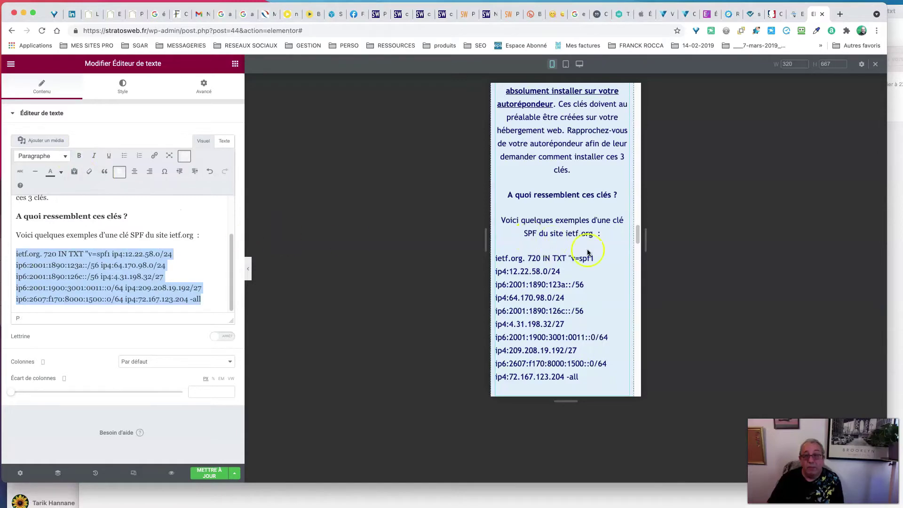
# Step: Open the DKIM example text block for editing and remove the bold formatting from the whole DKIM-Signature key text
pyautogui.scroll(5, 554, 272)
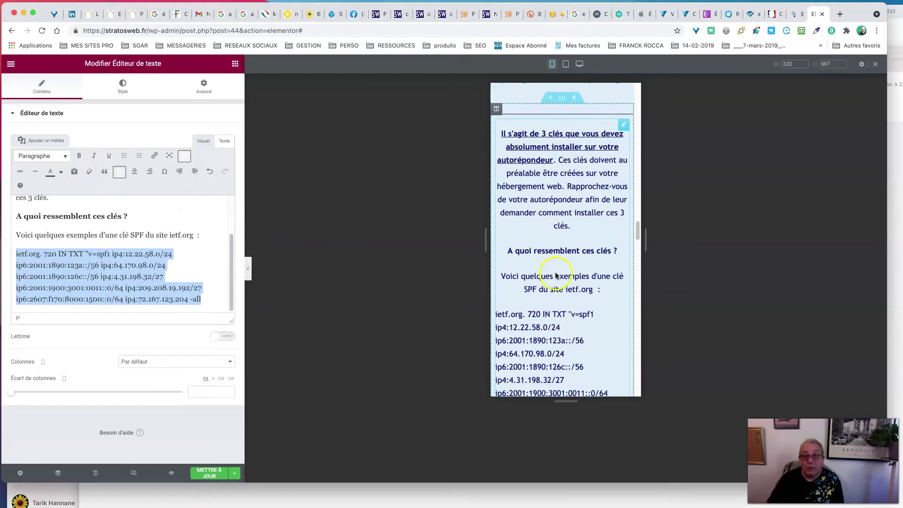
pyautogui.scroll(-10, 559, 282)
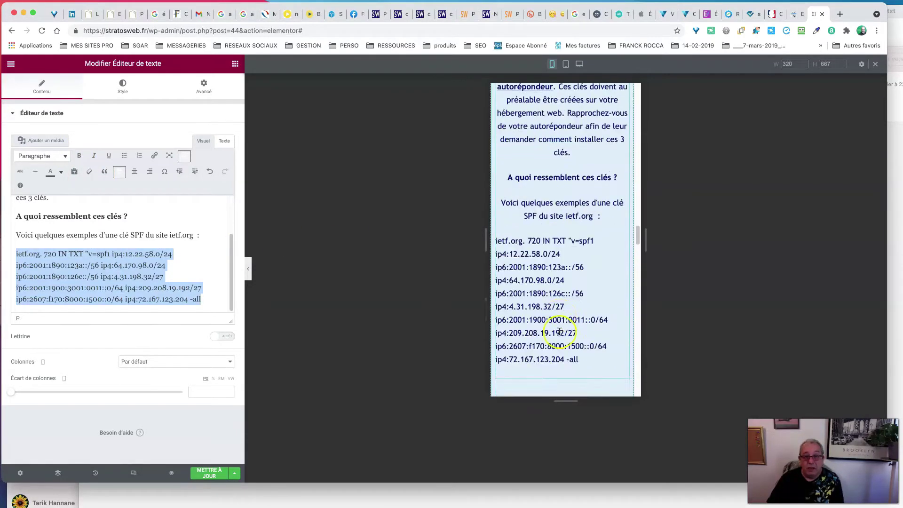
pyautogui.scroll(-2, 559, 331)
pyautogui.scroll(-5, 559, 329)
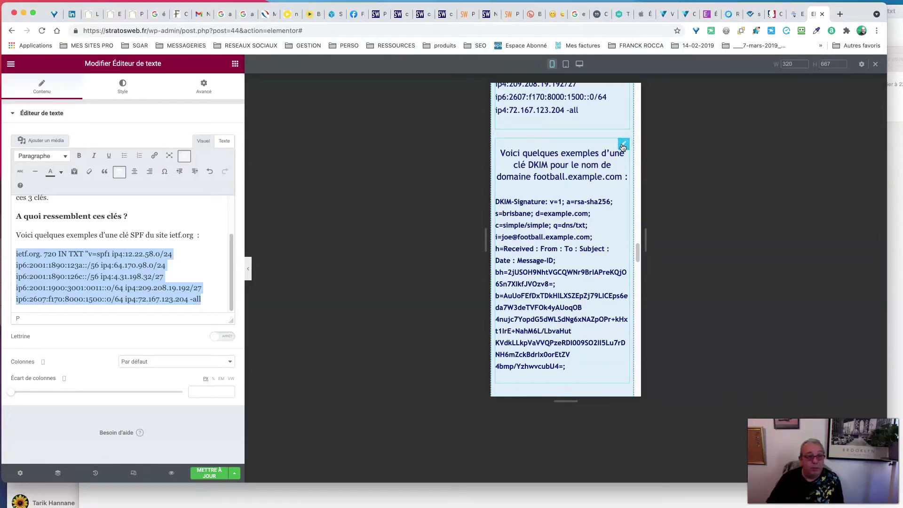
pyautogui.click(622, 146)
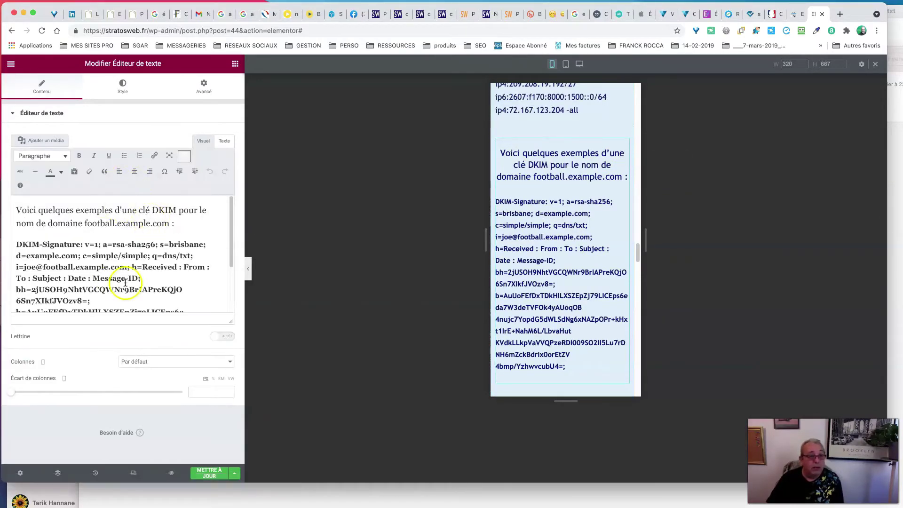
pyautogui.scroll(-3, 125, 282)
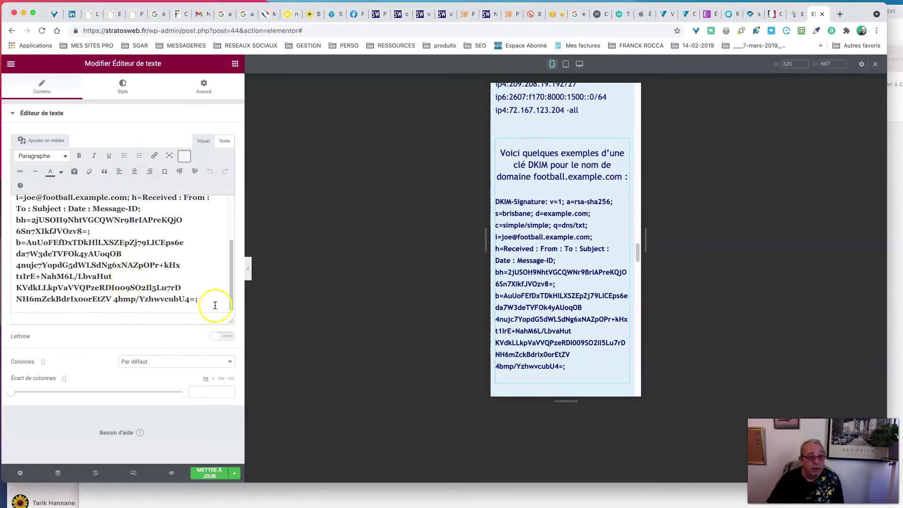
pyautogui.moveTo(215, 305)
pyautogui.mouseDown()
pyautogui.moveTo(16, 191)
pyautogui.moveTo(38, 248)
pyautogui.mouseUp()
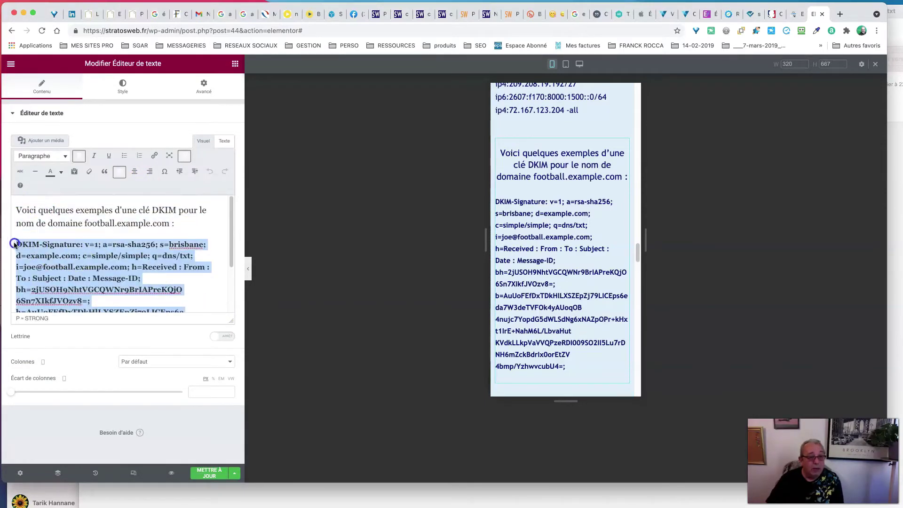
pyautogui.click(79, 156)
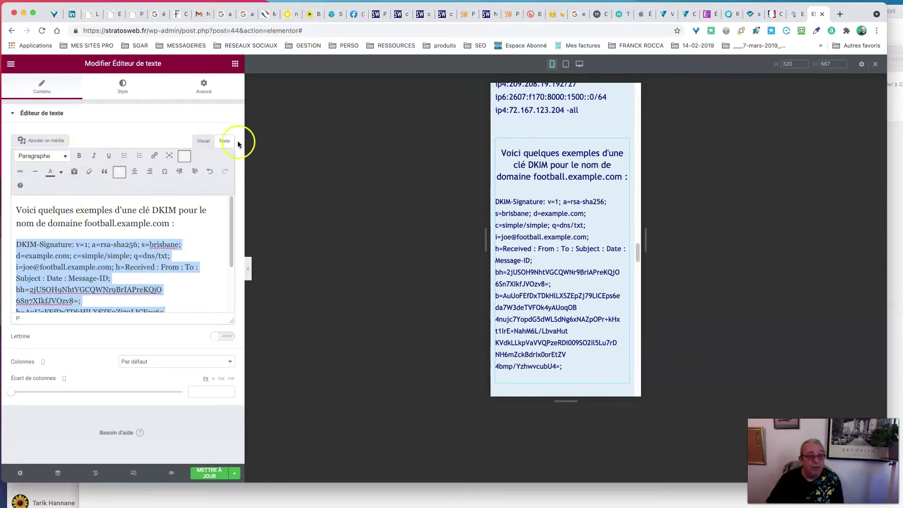
# Step: Inspect the inline style of the DKIM introduction sentence in the block's HTML source, returning to visual editing when done
pyautogui.click(224, 141)
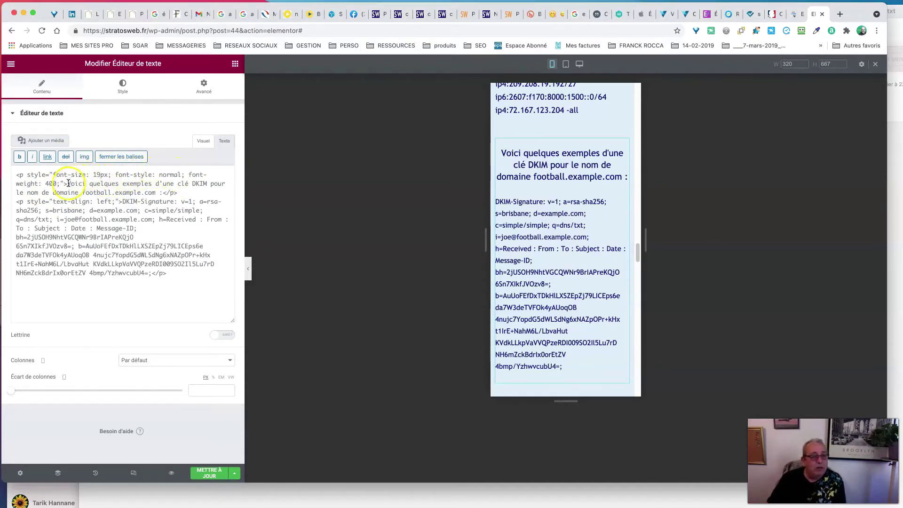
pyautogui.moveTo(67, 184); pyautogui.dragTo(29, 176)
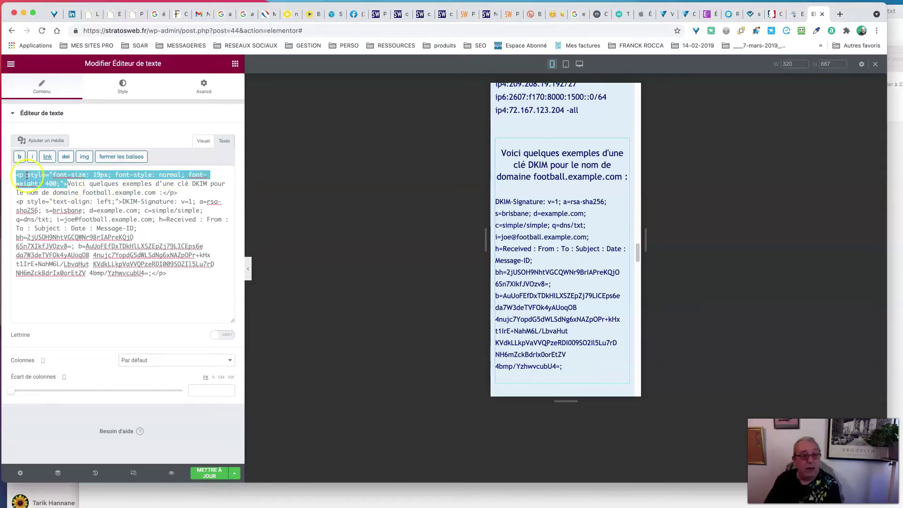
pyautogui.click(202, 141)
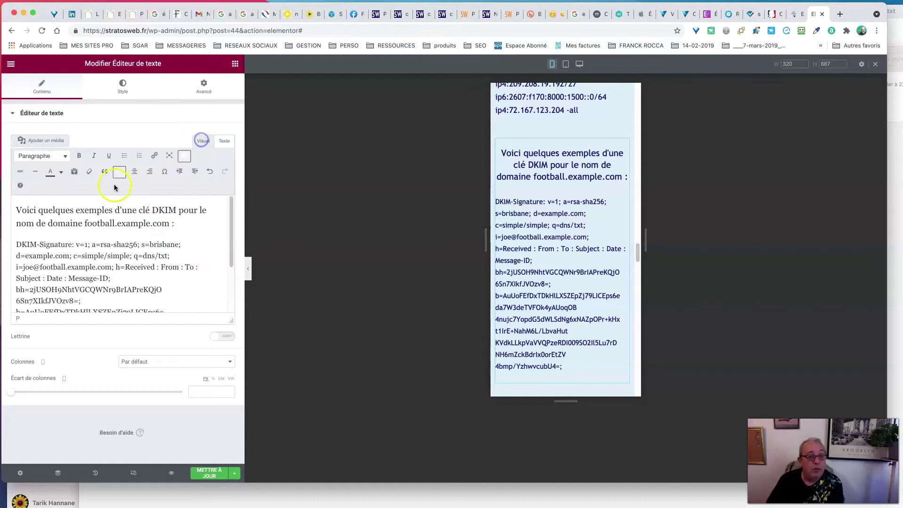
# Step: Check the font size in the DKIM example block's typography settings, returning to its text content when done
pyautogui.click(77, 224)
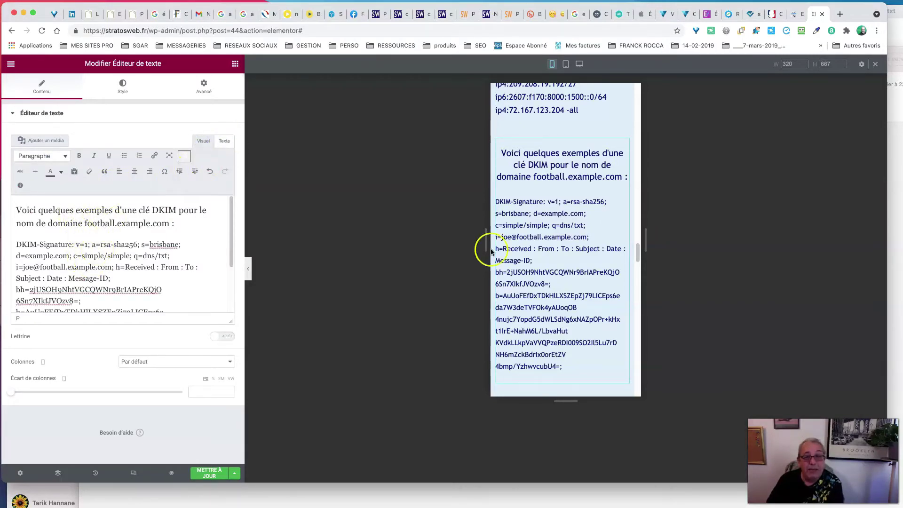
pyautogui.click(624, 158)
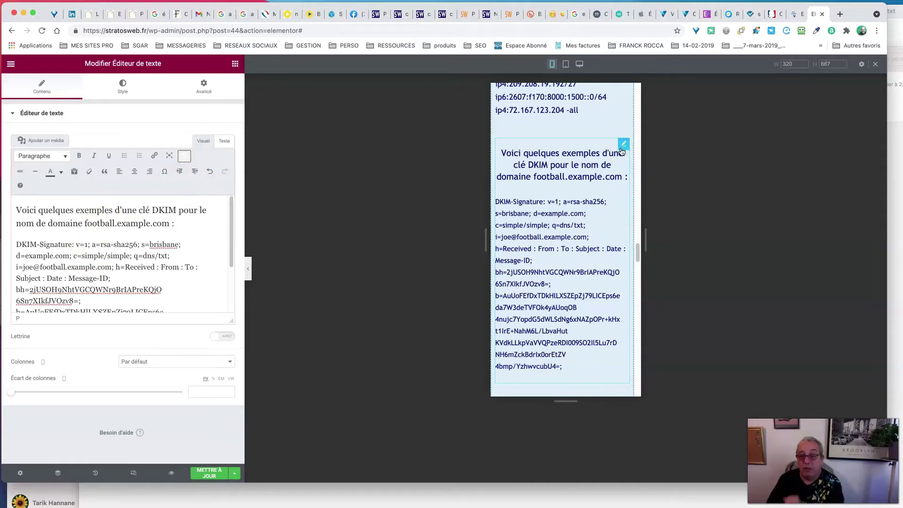
pyautogui.click(623, 145)
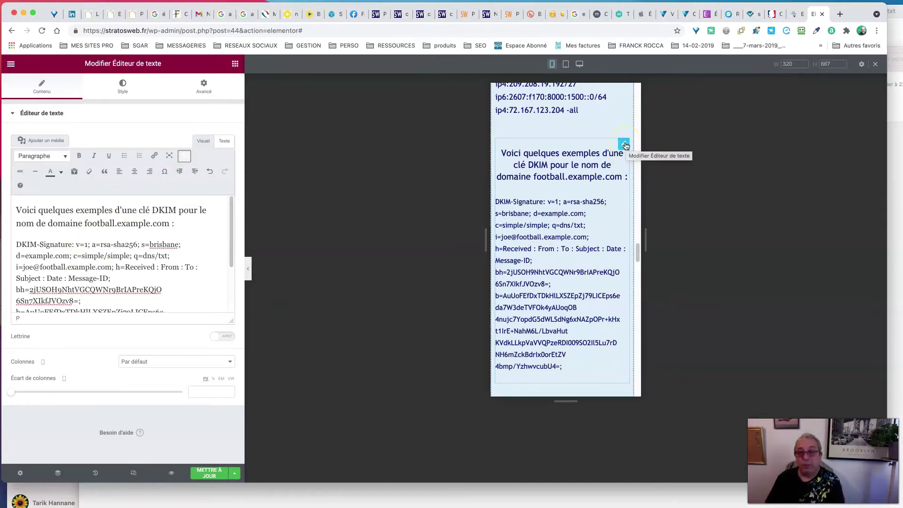
pyautogui.click(347, 145)
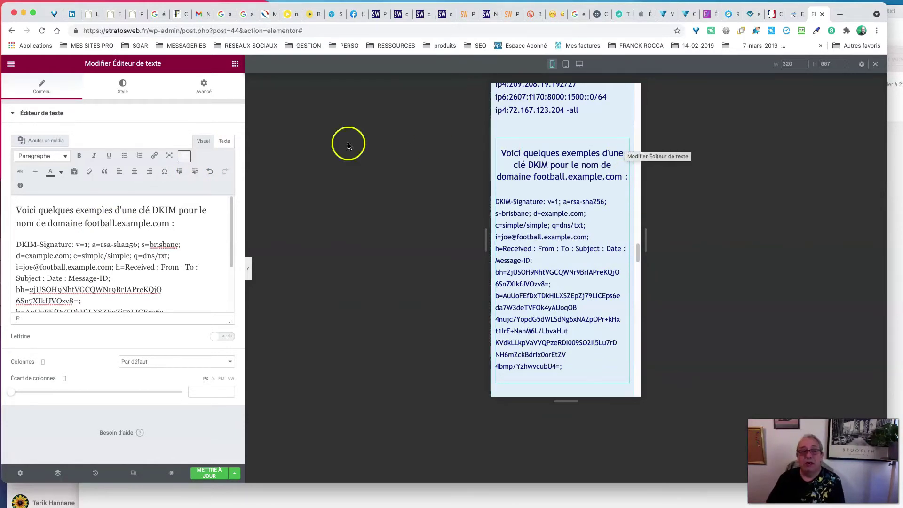
pyautogui.click(124, 87)
pyautogui.click(228, 176)
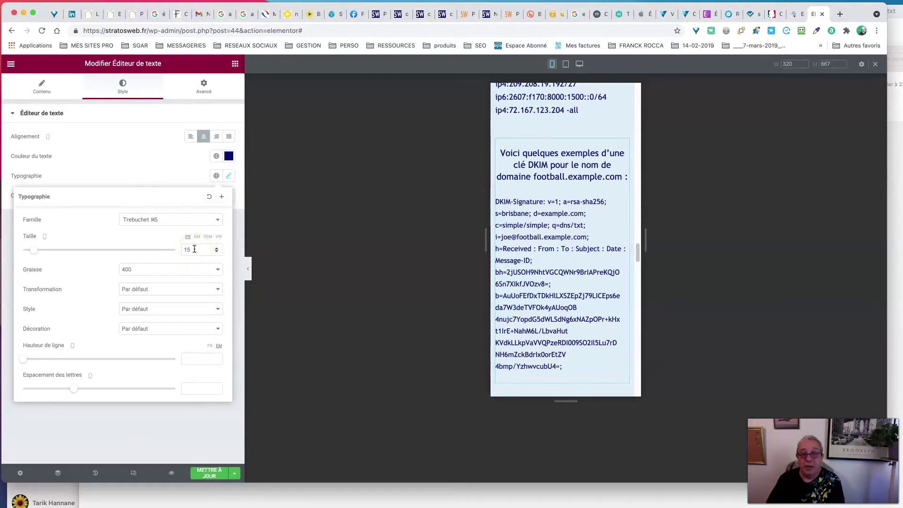
pyautogui.click(49, 102)
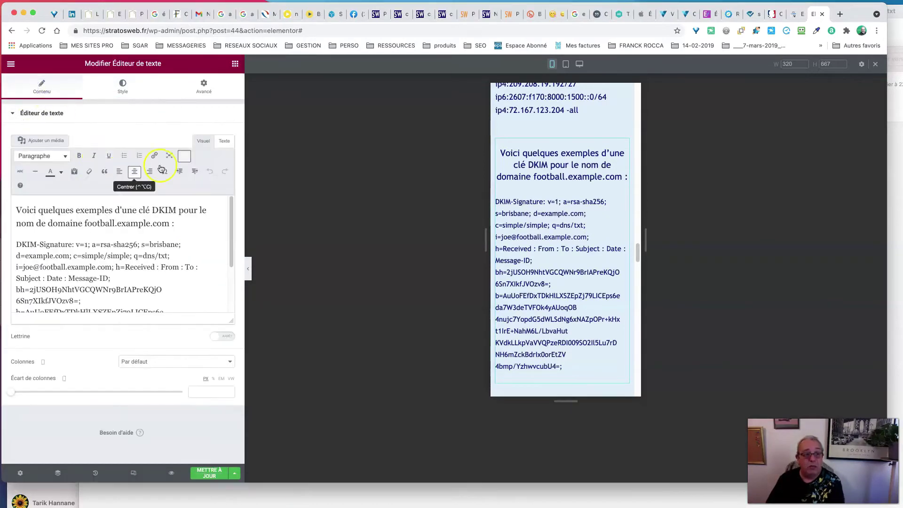
pyautogui.moveTo(45, 223); pyautogui.dragTo(89, 231)
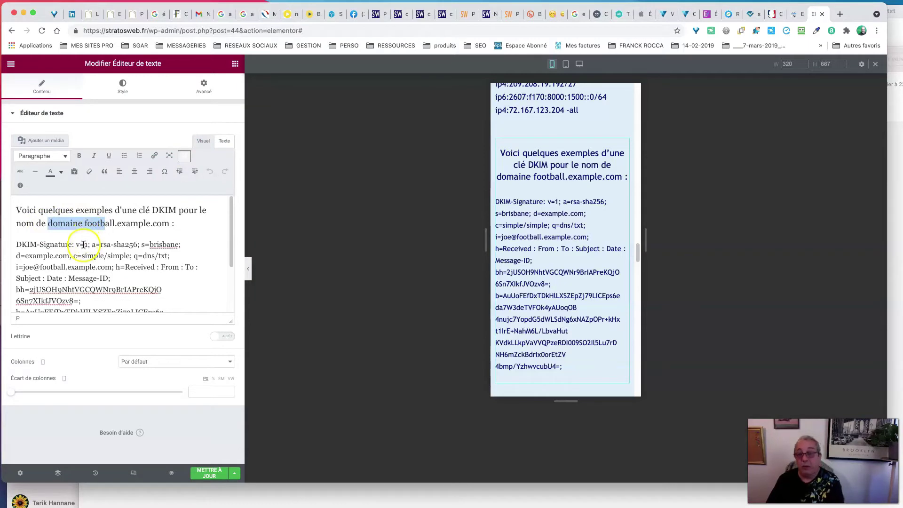
pyautogui.click(76, 250)
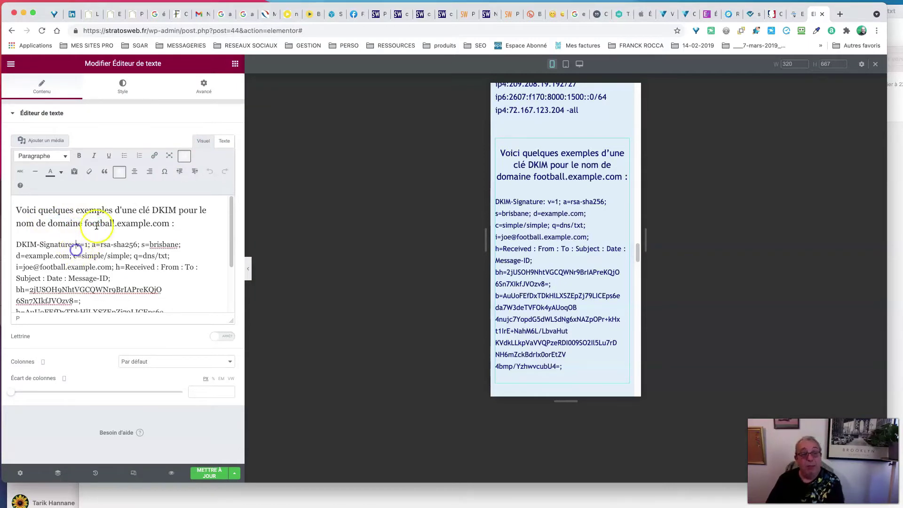
# Step: Delete the inline font-size, font-style and font-weight styling from the DKIM introduction paragraph in the HTML source, then return to visual editing
pyautogui.click(224, 141)
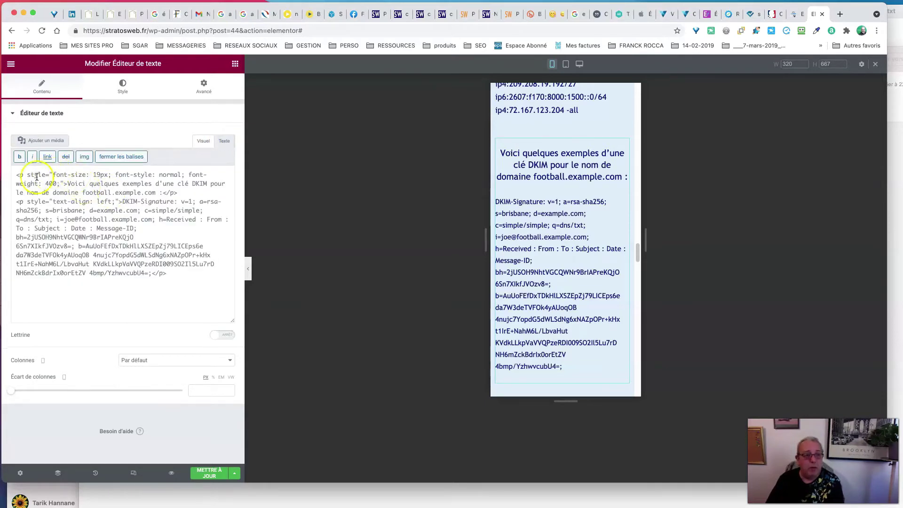
pyautogui.moveTo(30, 174); pyautogui.dragTo(45, 175)
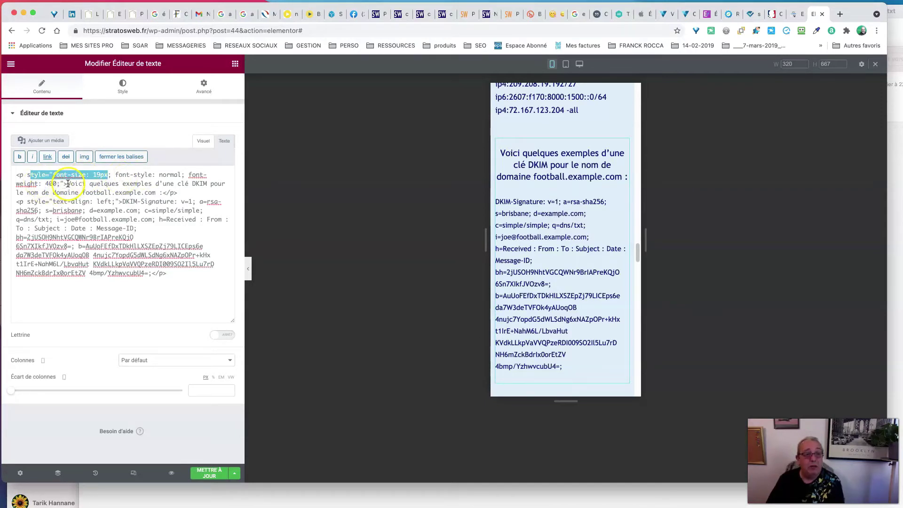
pyautogui.moveTo(68, 184); pyautogui.dragTo(25, 175)
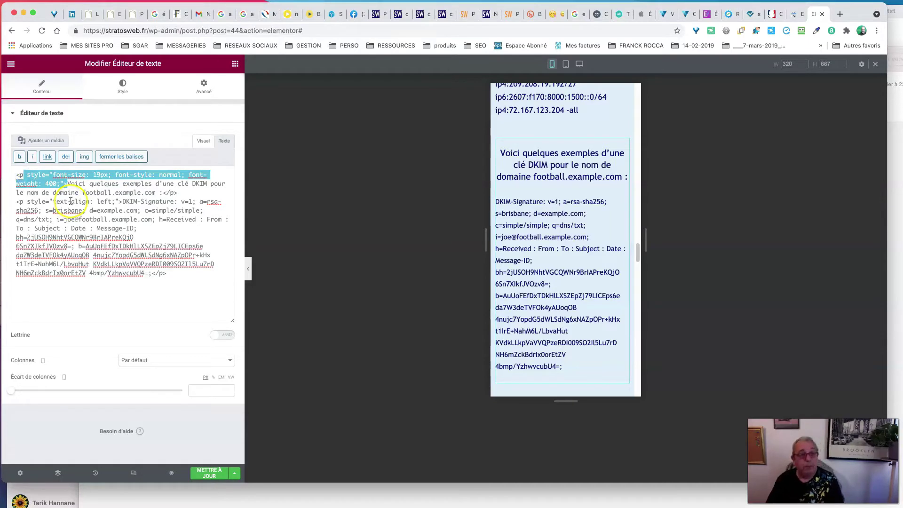
pyautogui.press('BackSpace')
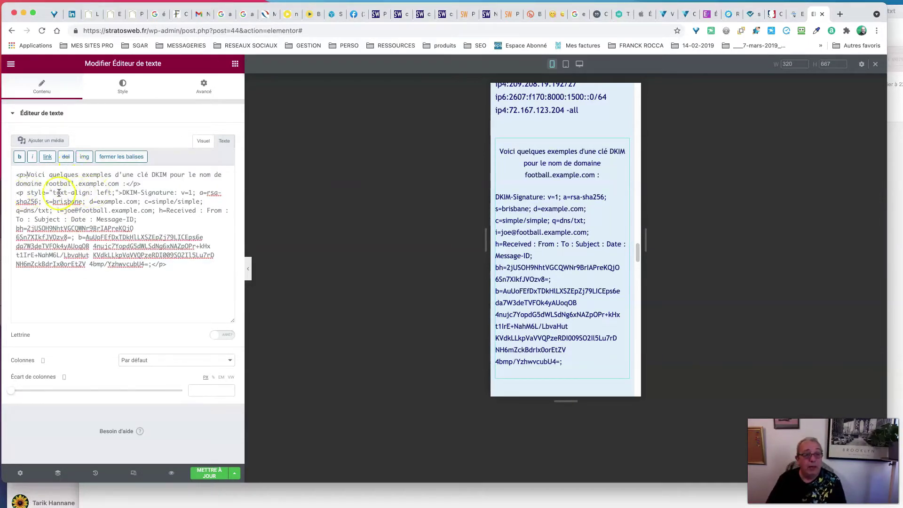
pyautogui.click(204, 142)
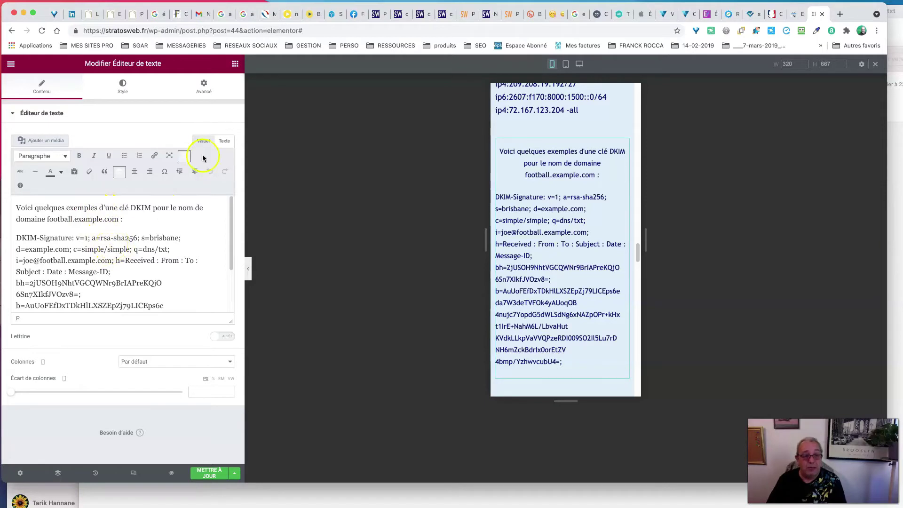
# Step: Inspect the inline style of the DKIM-Signature paragraph in the HTML source, returning to visual editing when done
pyautogui.click(225, 141)
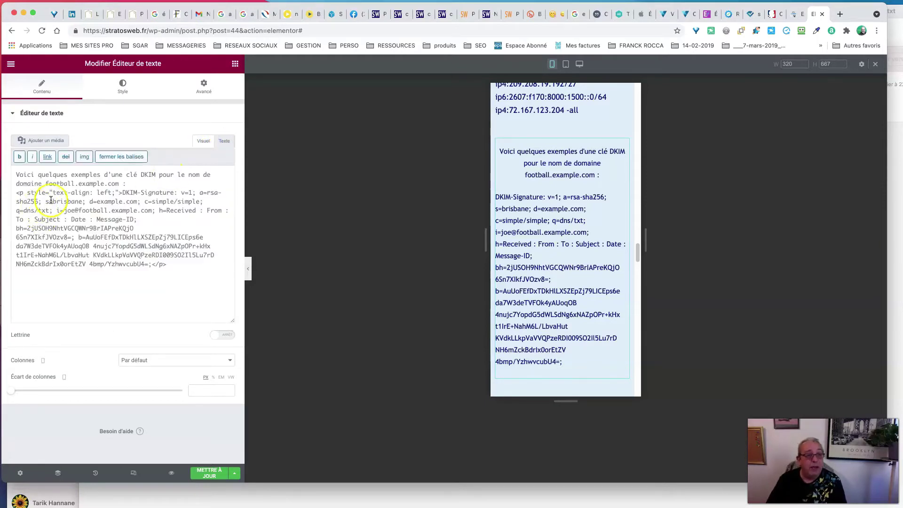
pyautogui.moveTo(31, 192); pyautogui.dragTo(116, 191)
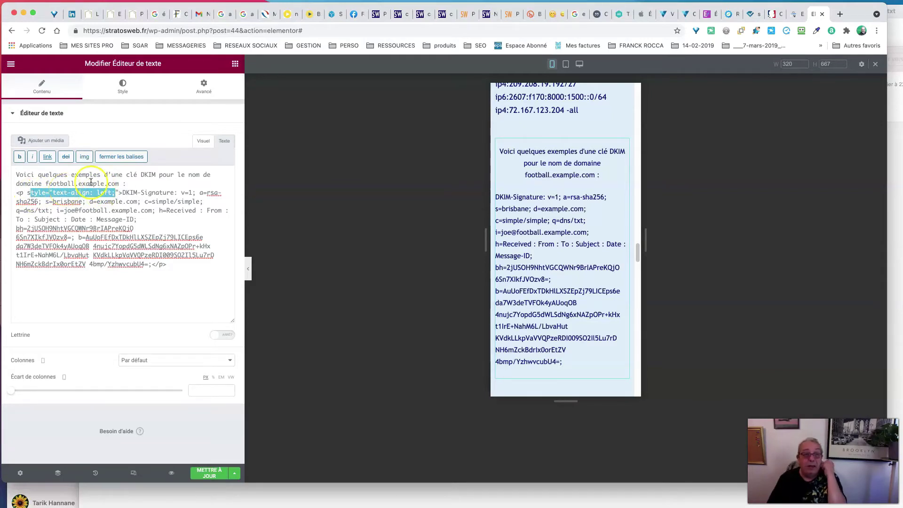
pyautogui.click(19, 193)
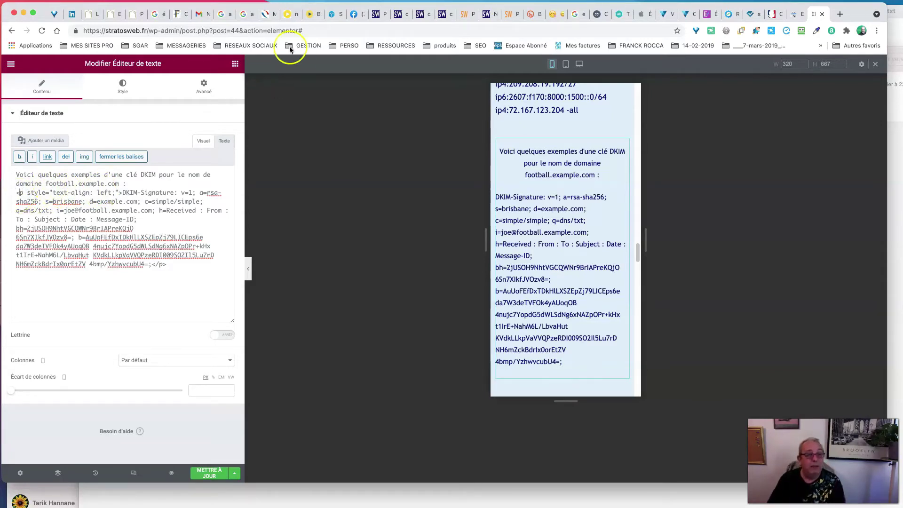
pyautogui.click(203, 141)
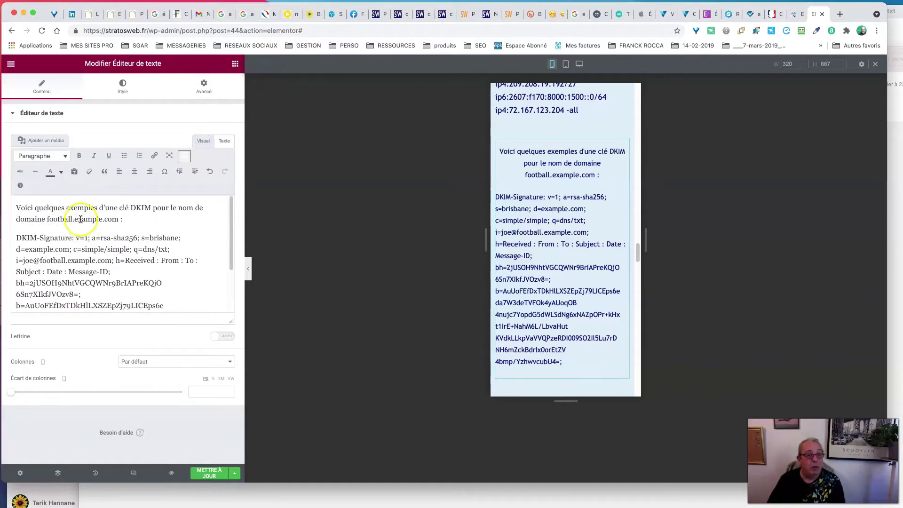
# Step: Merge the DKIM-Signature text into the introduction sentence and split it off as a new paragraph to clear its alignment style, checking the HTML source
pyautogui.click(133, 219)
pyautogui.click(16, 237)
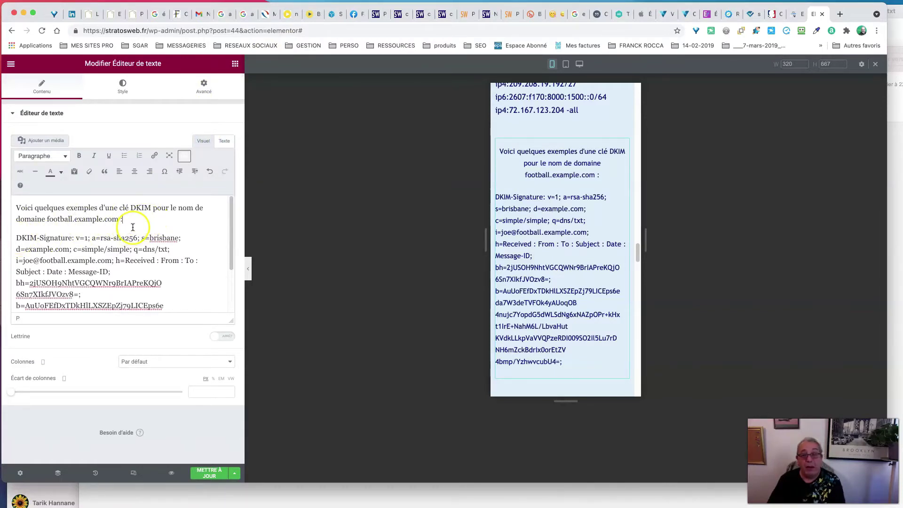
pyautogui.click(3, 236)
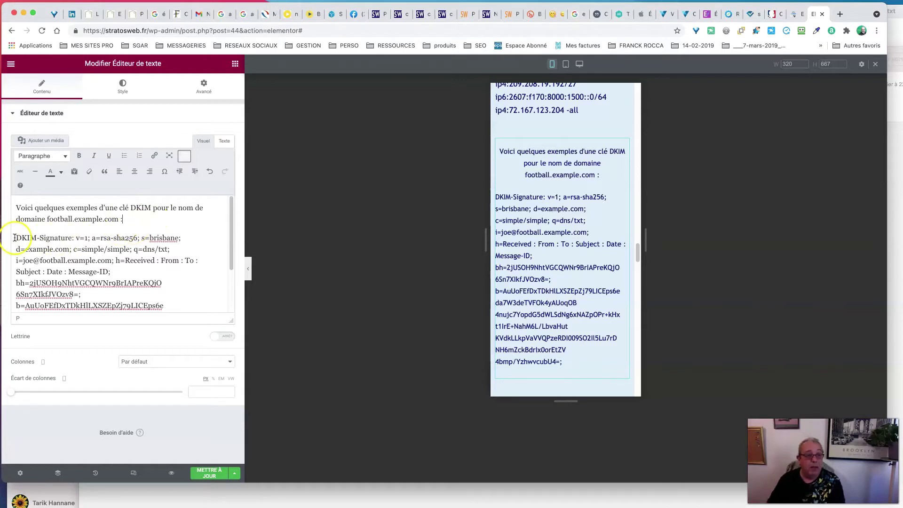
pyautogui.click(15, 238)
pyautogui.press('BackSpace')
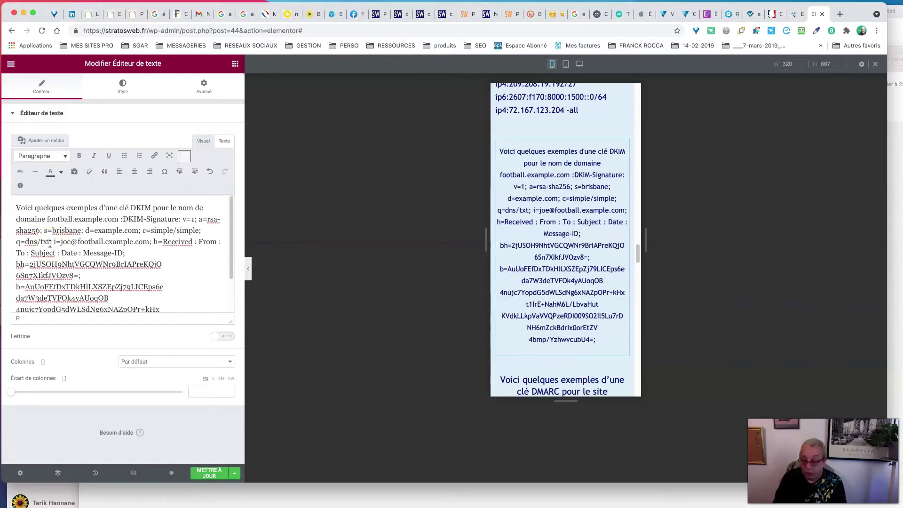
pyautogui.hotkey('shift', 'Return')
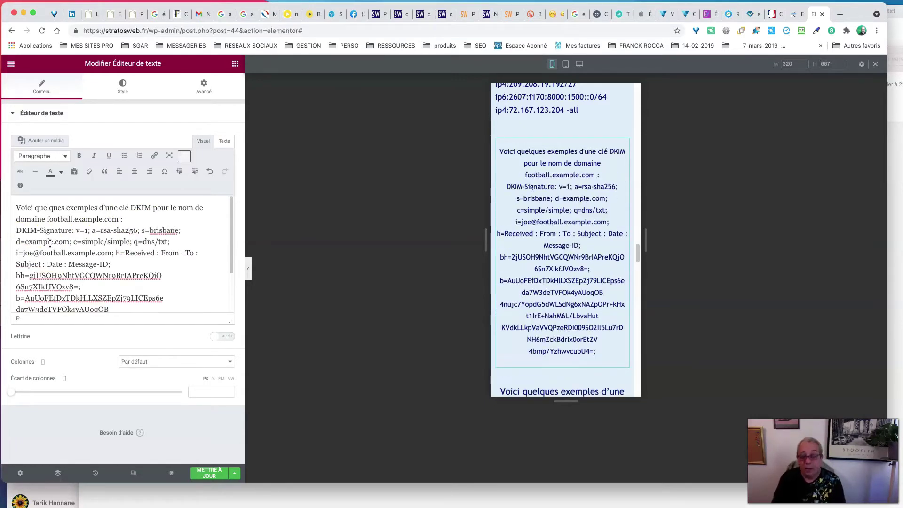
pyautogui.press('BackSpace')
pyautogui.press('Return')
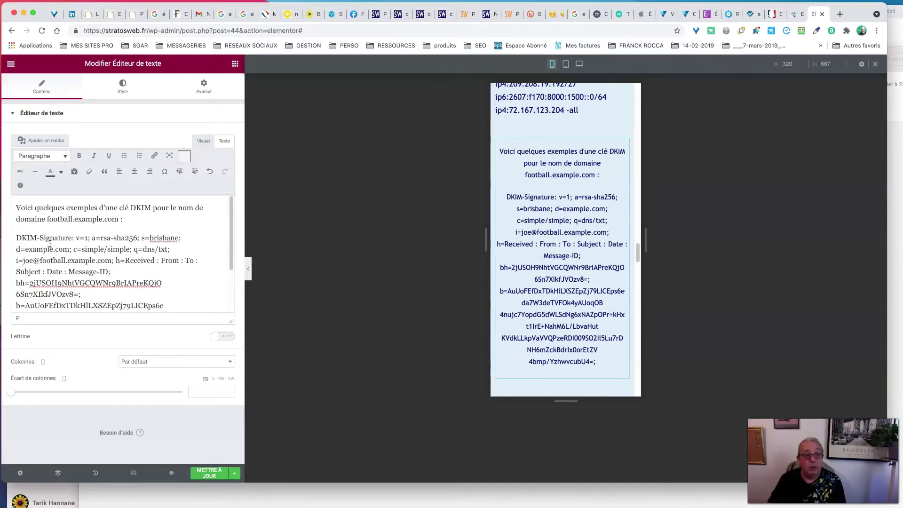
pyautogui.click(226, 142)
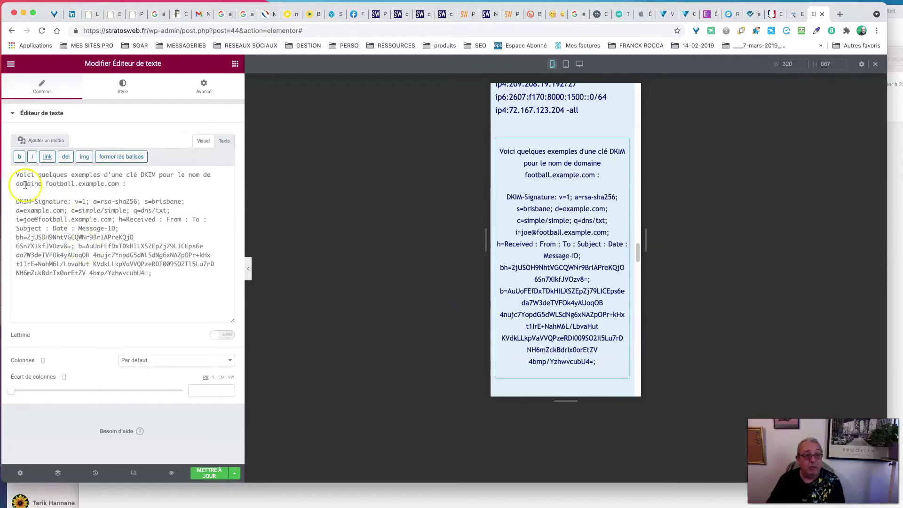
pyautogui.click(204, 141)
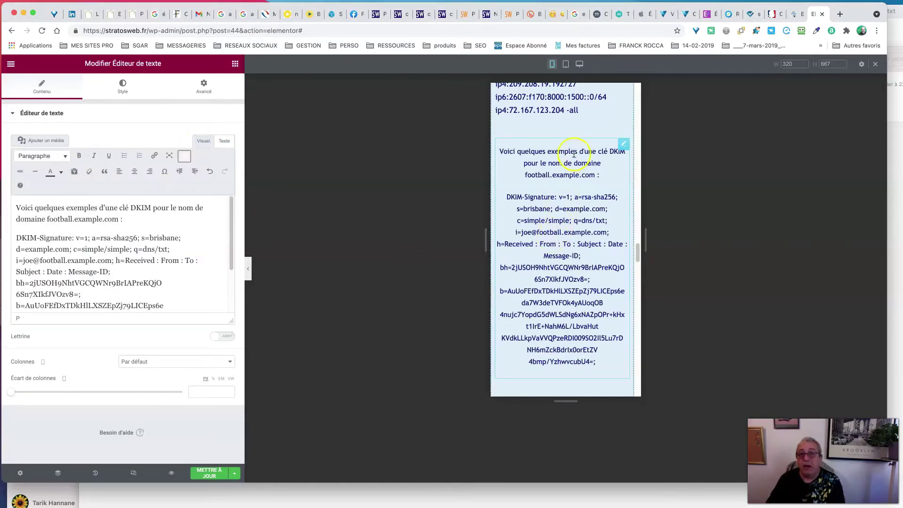
# Step: Open the SPF text block starting with "Il s'agit de 3 clés" and check the font size in its typography settings
pyautogui.scroll(5, 574, 155)
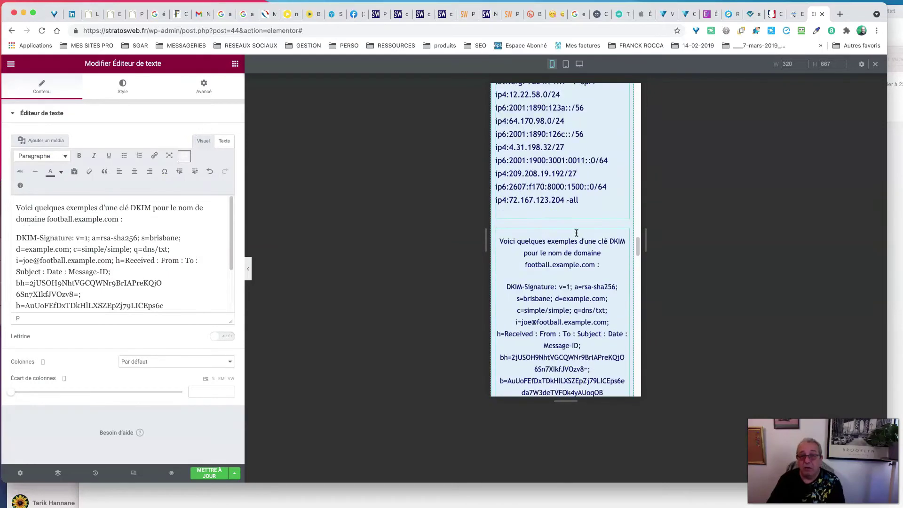
pyautogui.scroll(-3, 576, 233)
pyautogui.scroll(8, 575, 234)
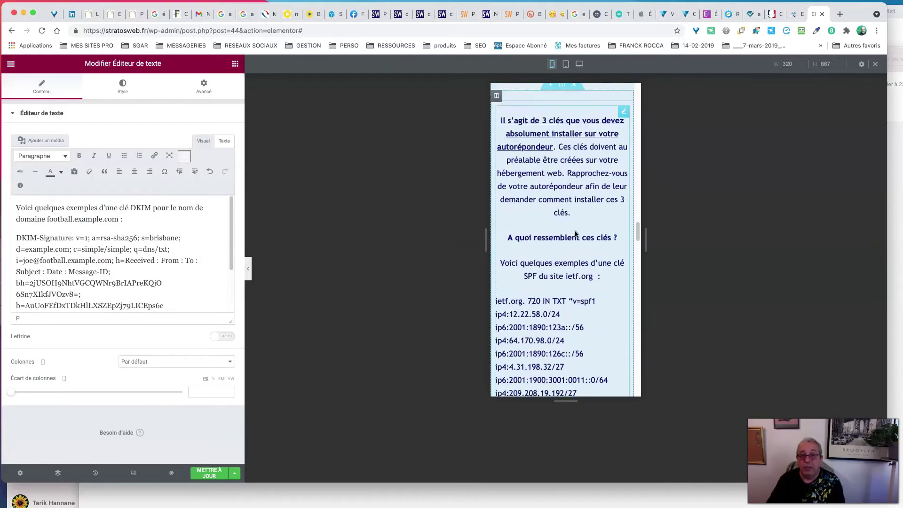
pyautogui.scroll(1, 577, 234)
pyautogui.click(624, 133)
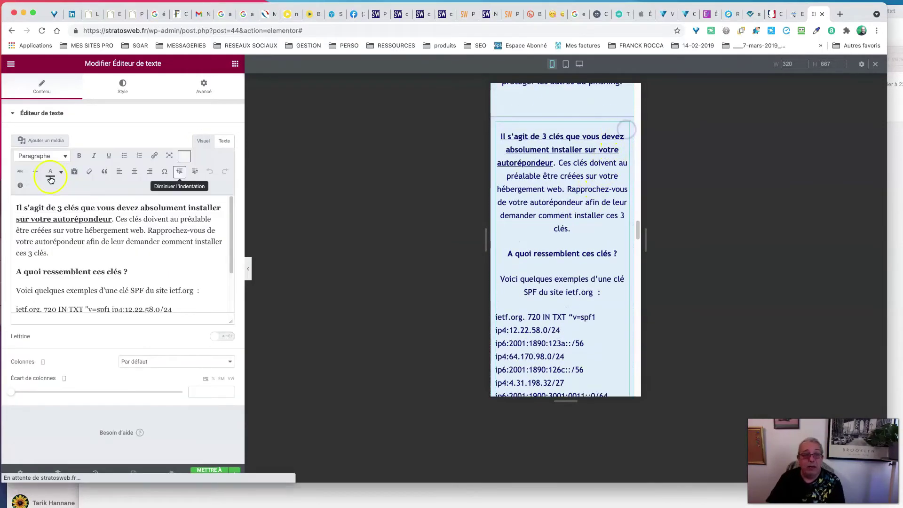
pyautogui.click(121, 84)
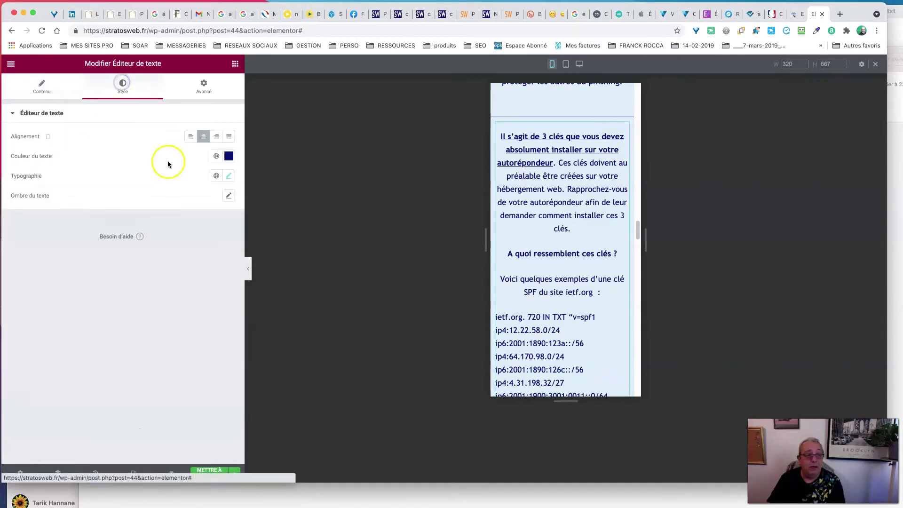
pyautogui.click(228, 176)
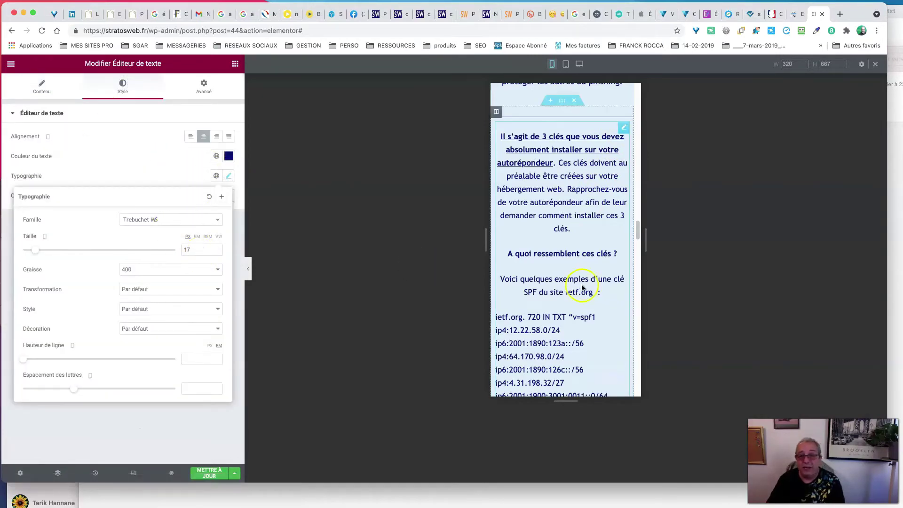
# Step: Reopen the DKIM example text block and set its typography size to 17 px
pyautogui.scroll(-5, 577, 286)
pyautogui.scroll(-2, 576, 287)
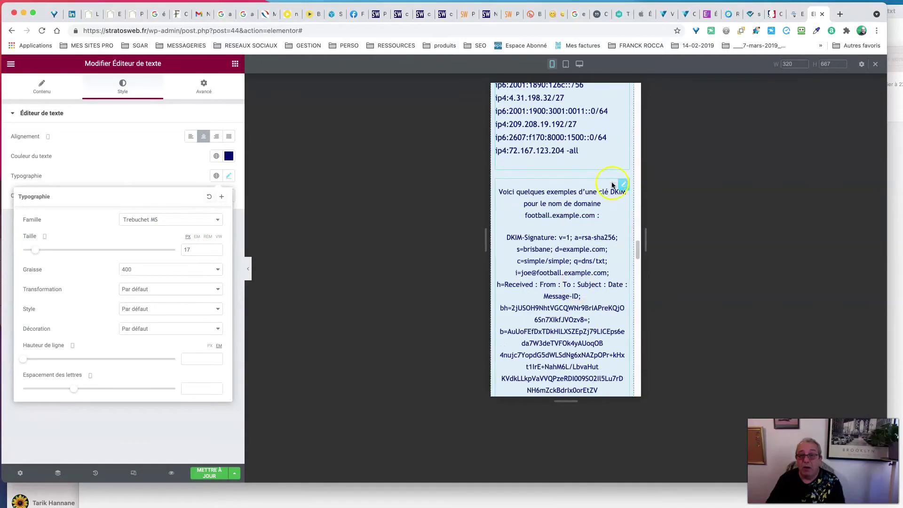
pyautogui.click(624, 184)
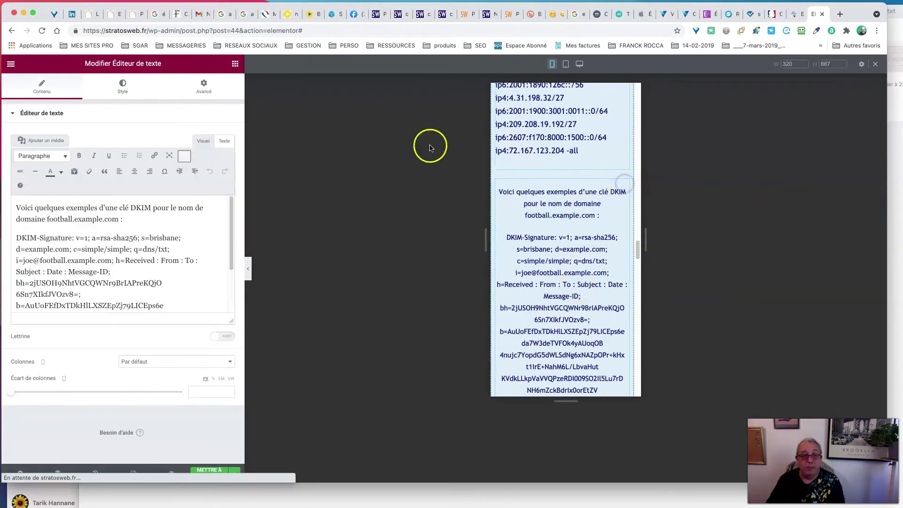
pyautogui.click(121, 84)
pyautogui.click(228, 175)
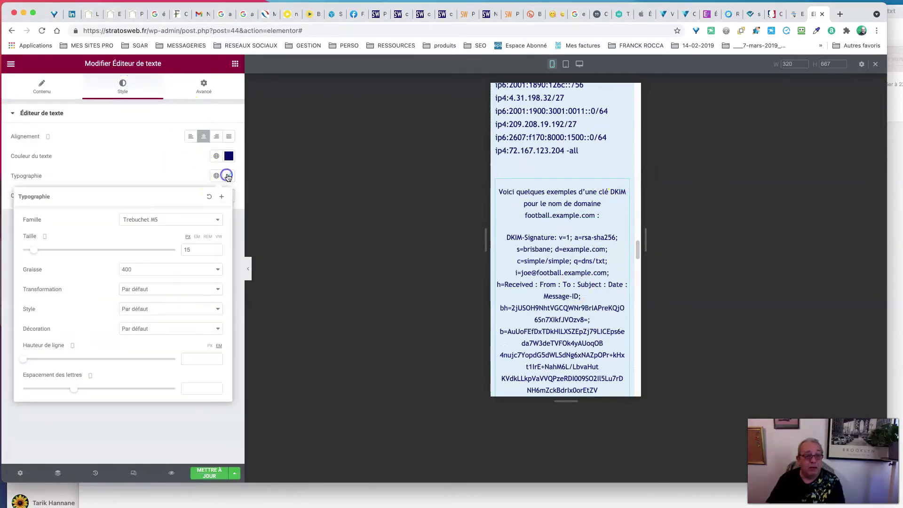
pyautogui.click(217, 248)
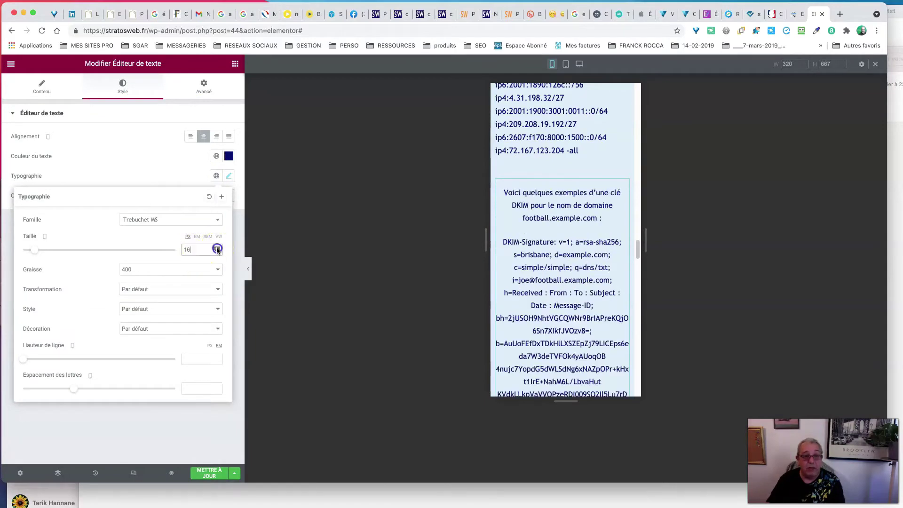
pyautogui.click(217, 247)
# Step: Remove the inline font style from the introduction paragraph of the DMARC example text block in its HTML source
pyautogui.scroll(-10, 530, 245)
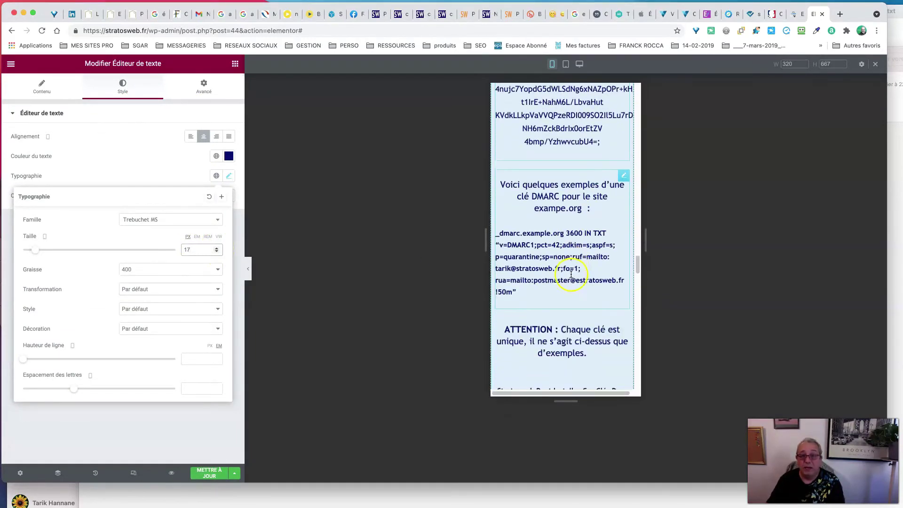
pyautogui.click(625, 127)
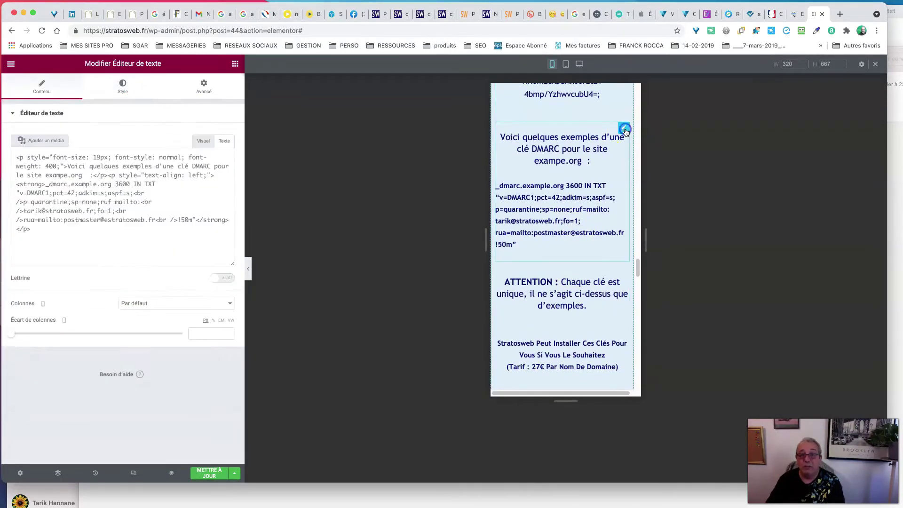
pyautogui.click(226, 140)
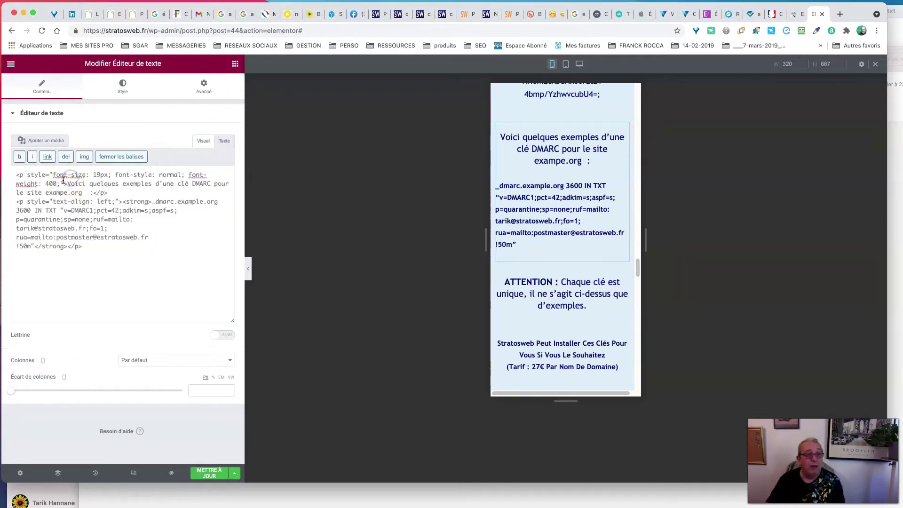
pyautogui.moveTo(57, 181); pyautogui.dragTo(25, 174)
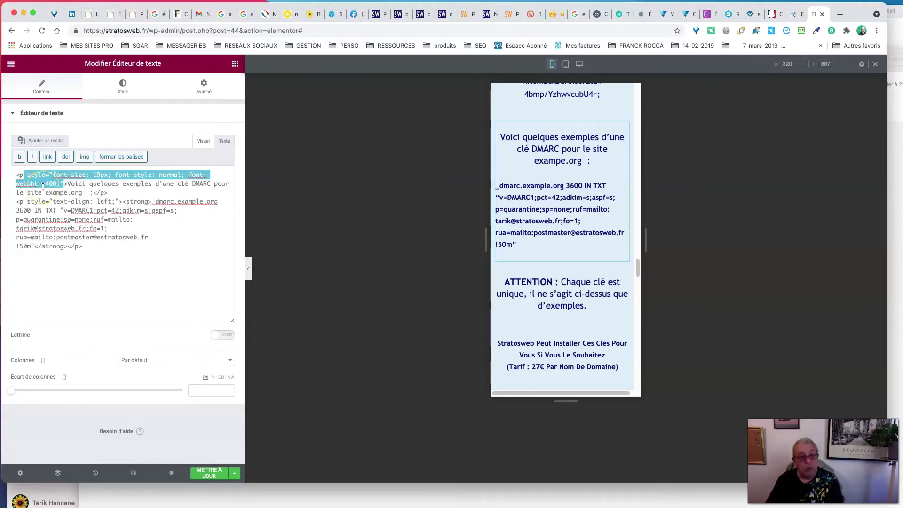
pyautogui.press('BackSpace')
pyautogui.click(56, 181)
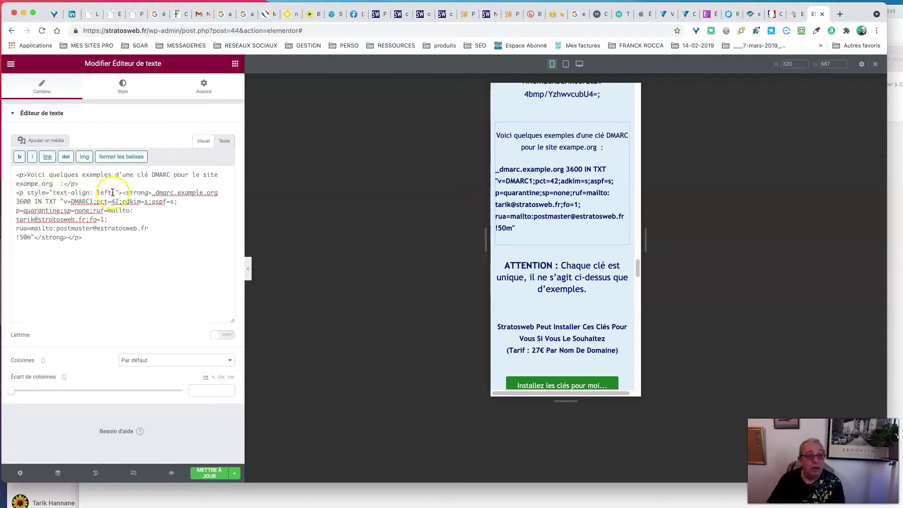
# Step: Return to visual editing and remove the bold formatting from the DMARC record text
pyautogui.click(206, 141)
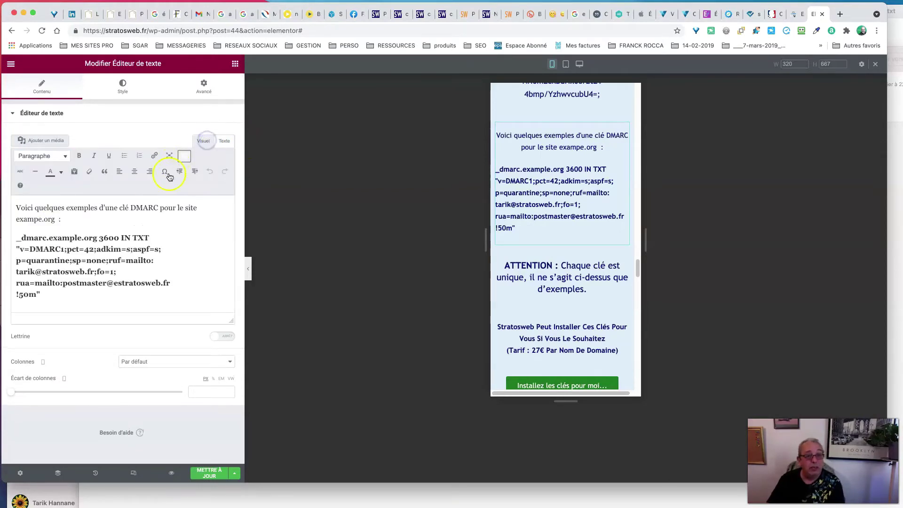
pyautogui.moveTo(42, 297); pyautogui.dragTo(10, 237)
pyautogui.click(79, 155)
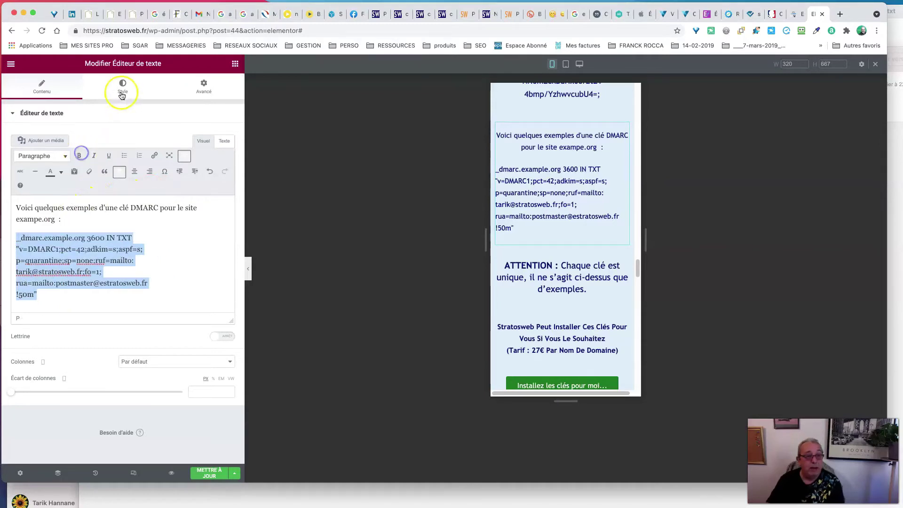
# Step: Set the typography size of the DMARC example text block to 17 px
pyautogui.click(122, 89)
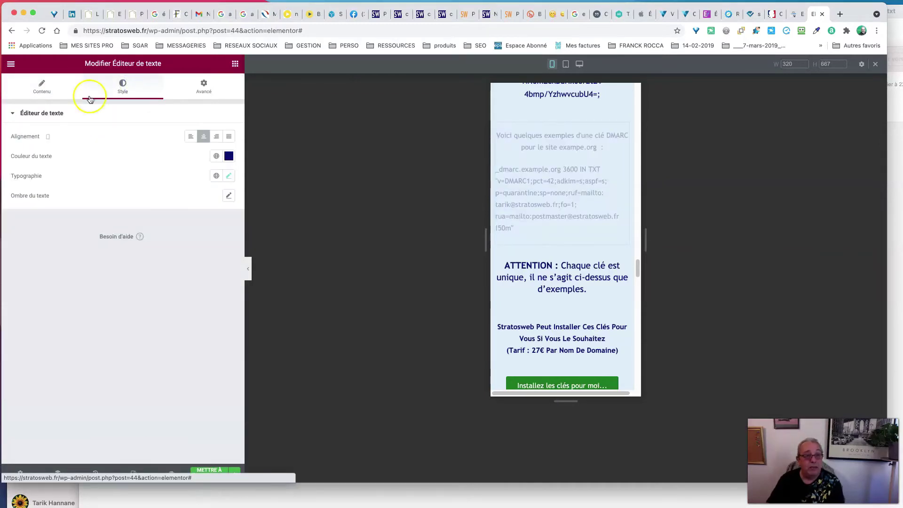
pyautogui.click(228, 176)
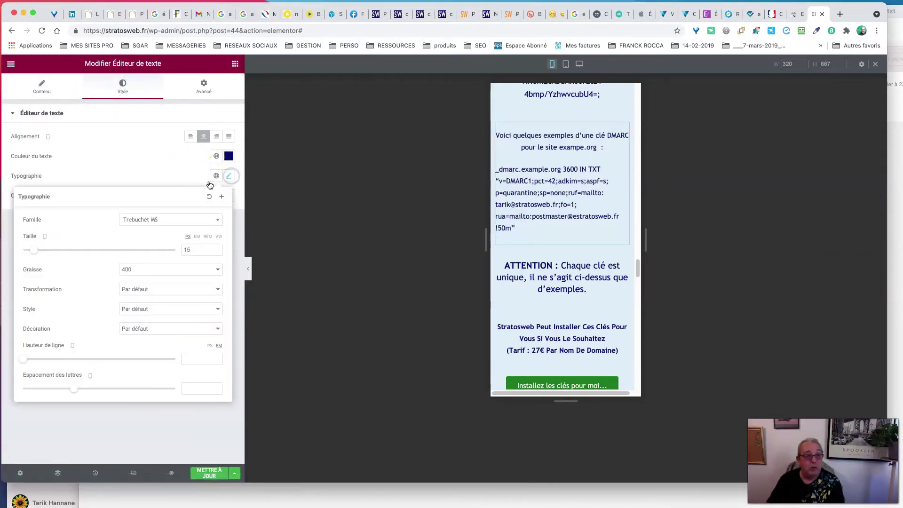
pyautogui.click(216, 247)
pyautogui.click(216, 248)
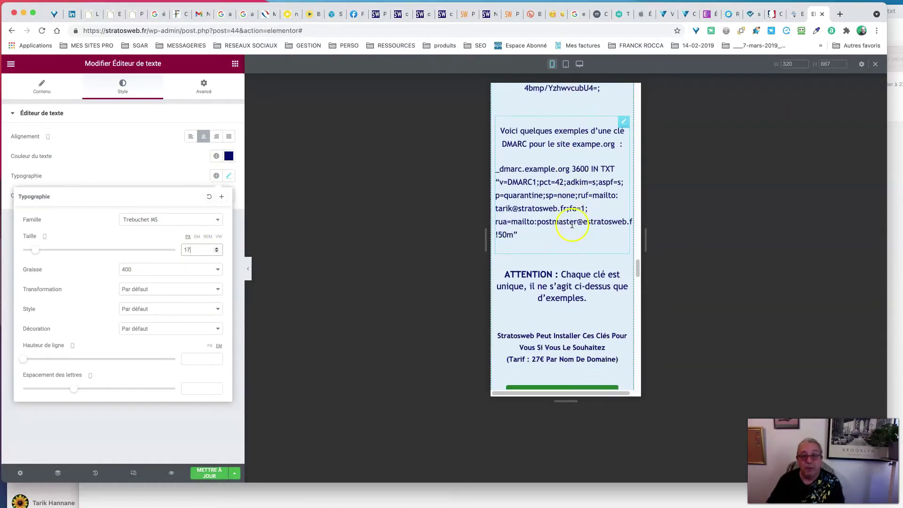
# Step: Open the "Stratosweb peut installer ces clés" price text block and set its typography size to 17 px
pyautogui.scroll(-3, 571, 225)
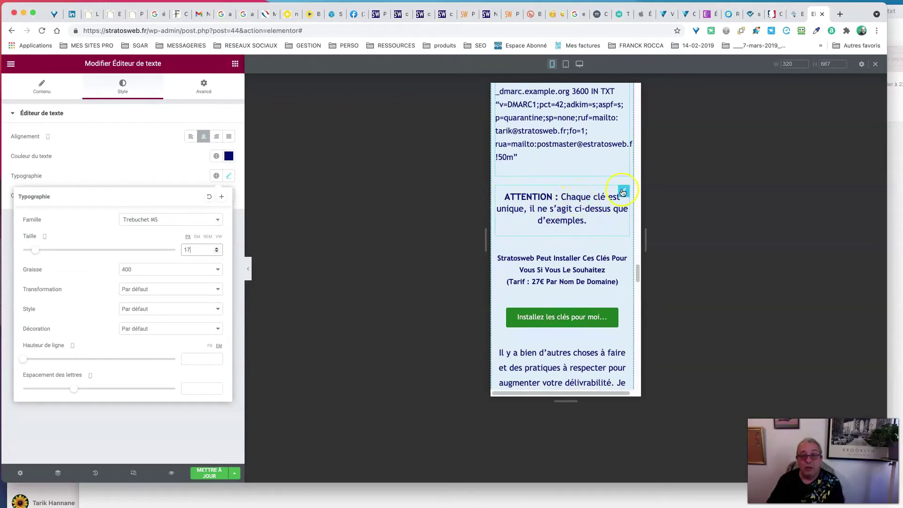
pyautogui.scroll(-3, 582, 212)
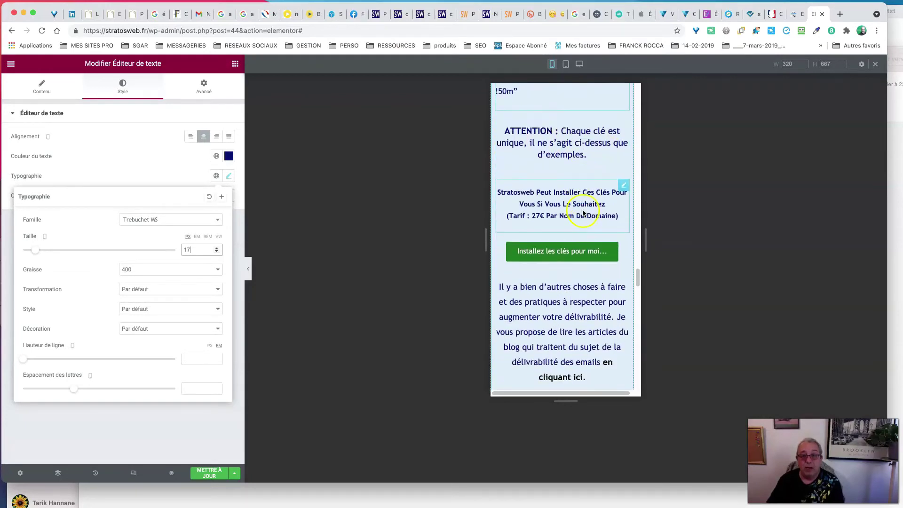
pyautogui.click(621, 187)
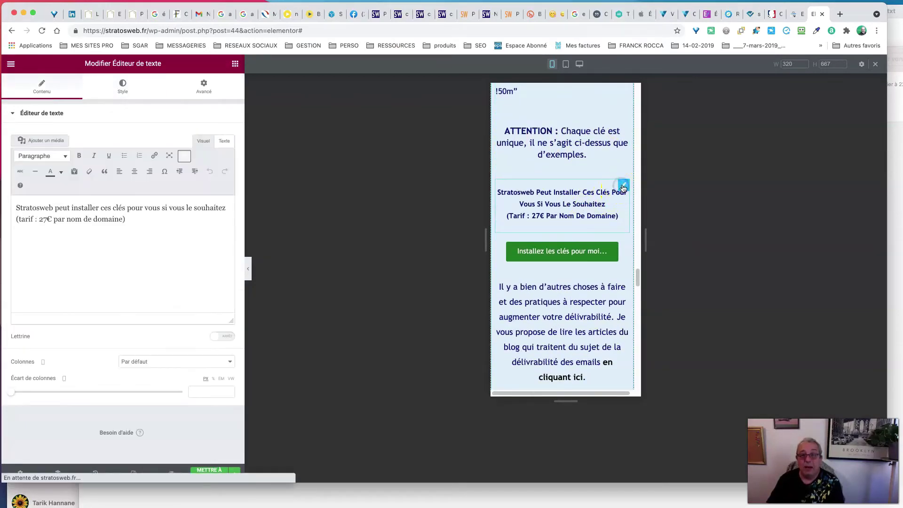
pyautogui.click(123, 86)
pyautogui.click(229, 175)
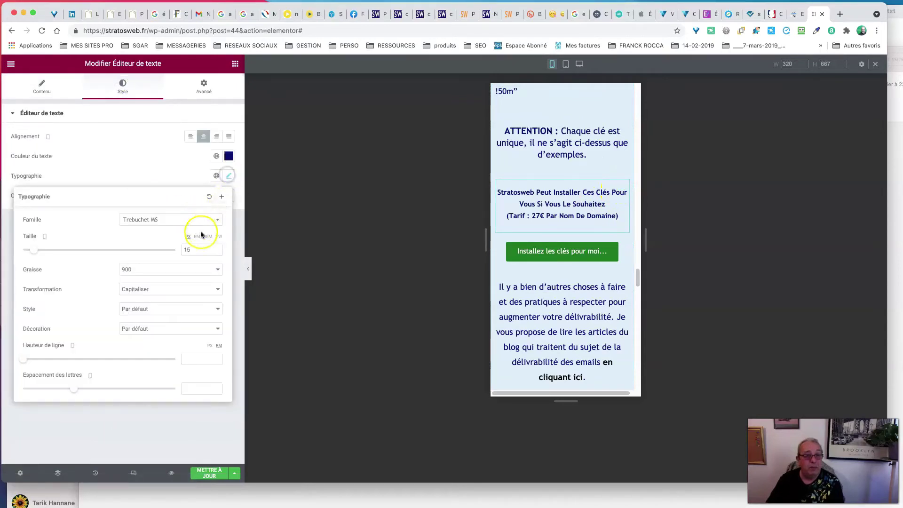
pyautogui.click(217, 248)
pyautogui.click(216, 248)
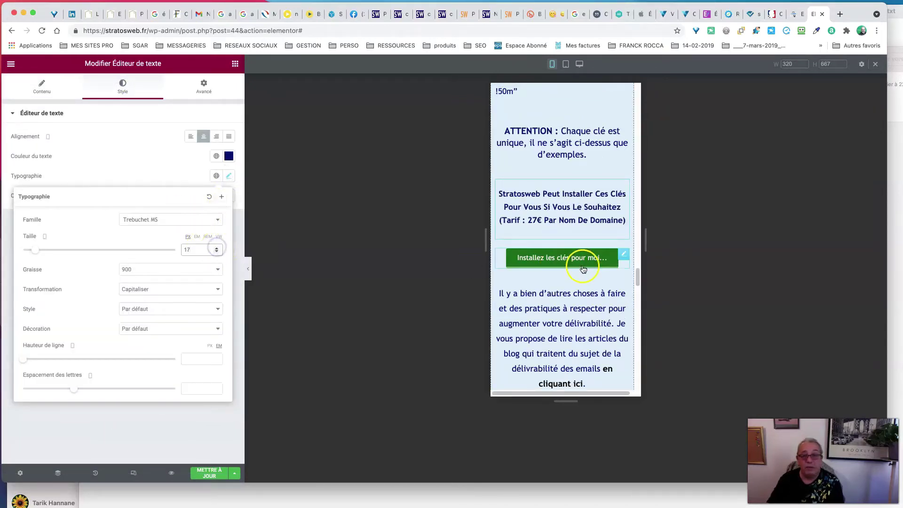
# Step: Review the rest of the mobile page, comparing the two newsletter sign-up sections and checking the list of deliverability resources
pyautogui.scroll(-5, 574, 263)
pyautogui.scroll(-8, 573, 271)
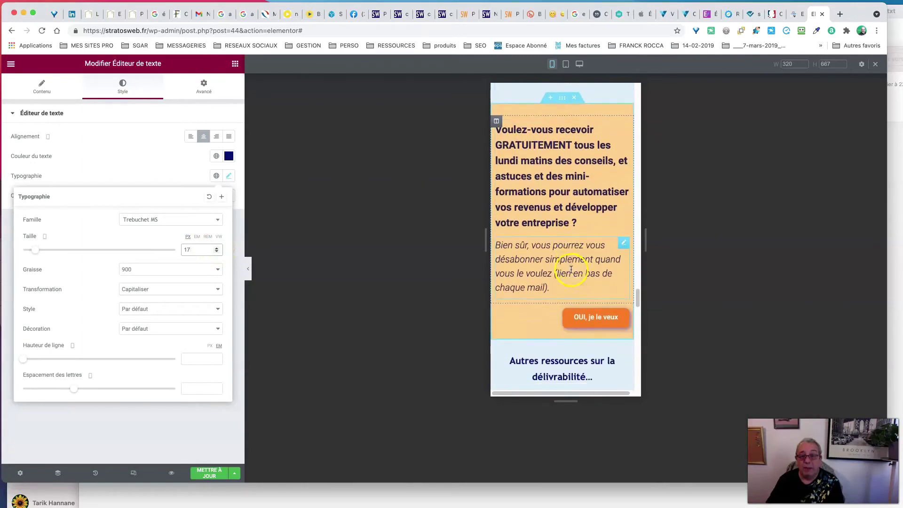
pyautogui.scroll(-6, 572, 272)
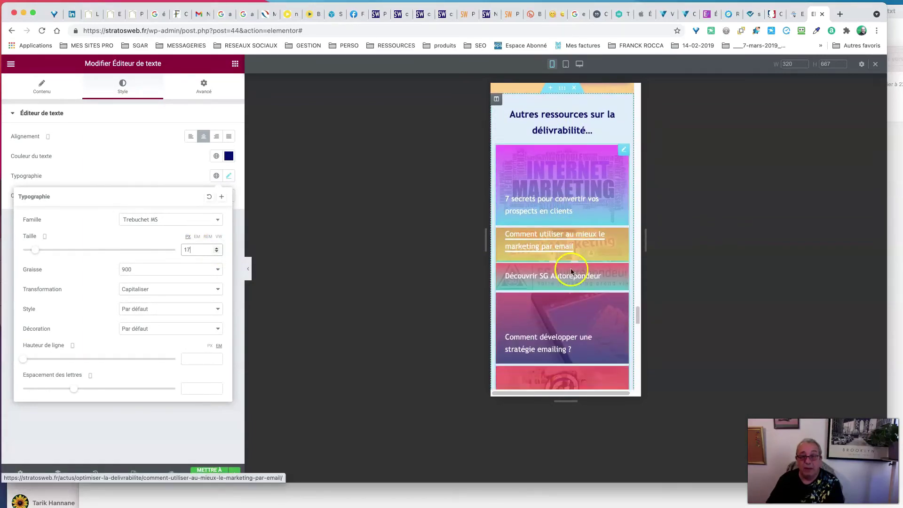
pyautogui.scroll(-8, 571, 272)
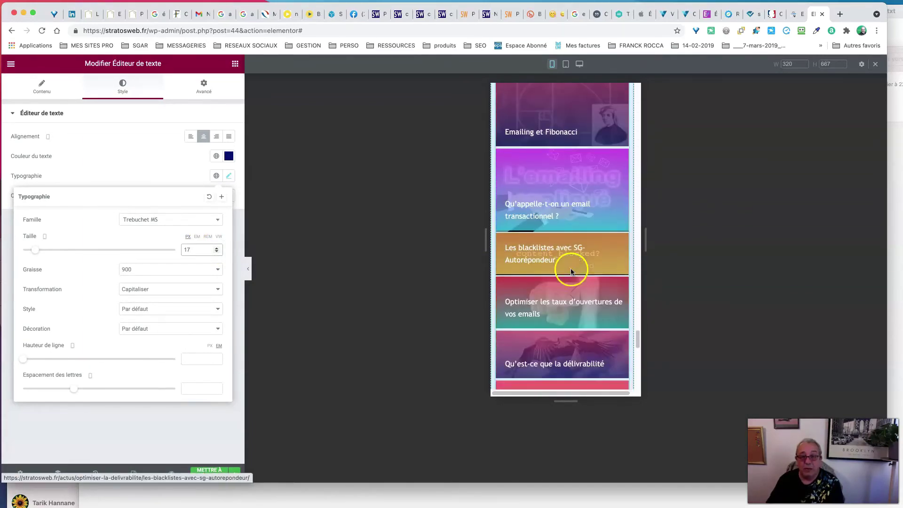
pyautogui.scroll(-5, 571, 272)
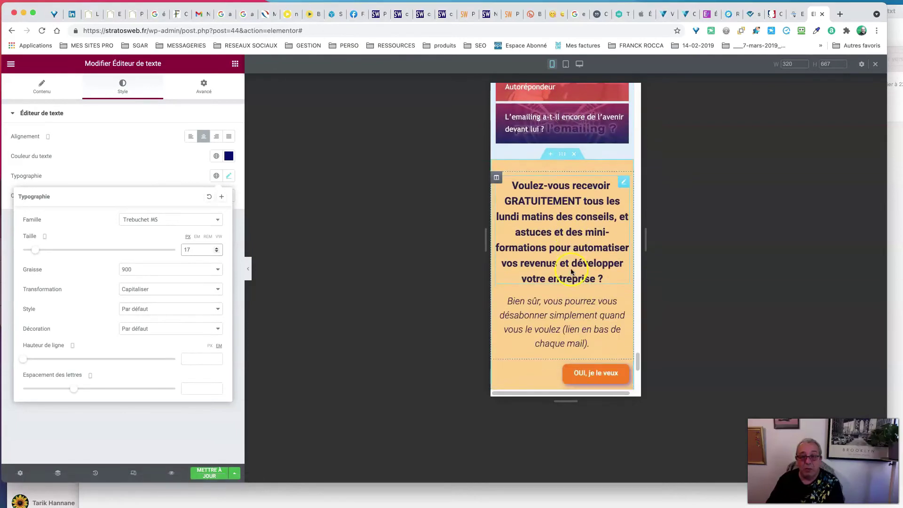
pyautogui.scroll(6, 572, 272)
pyautogui.scroll(8, 571, 272)
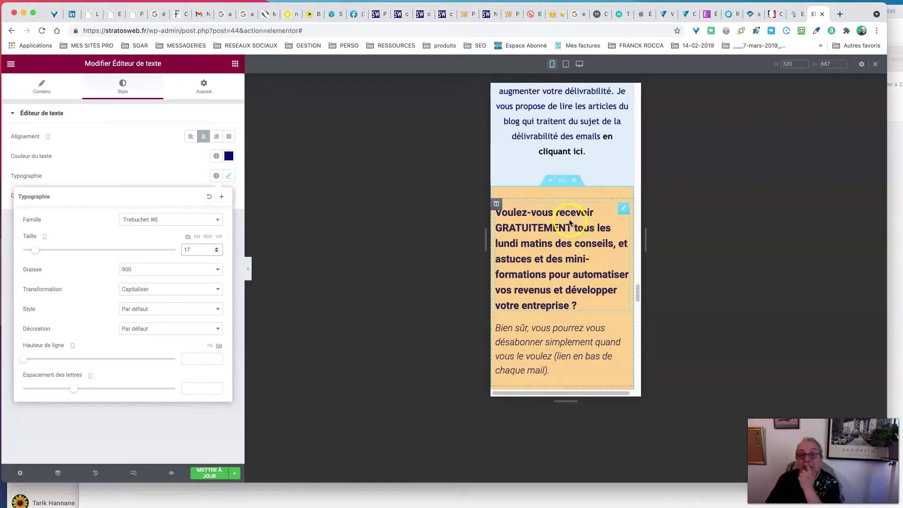
pyautogui.scroll(-2, 567, 216)
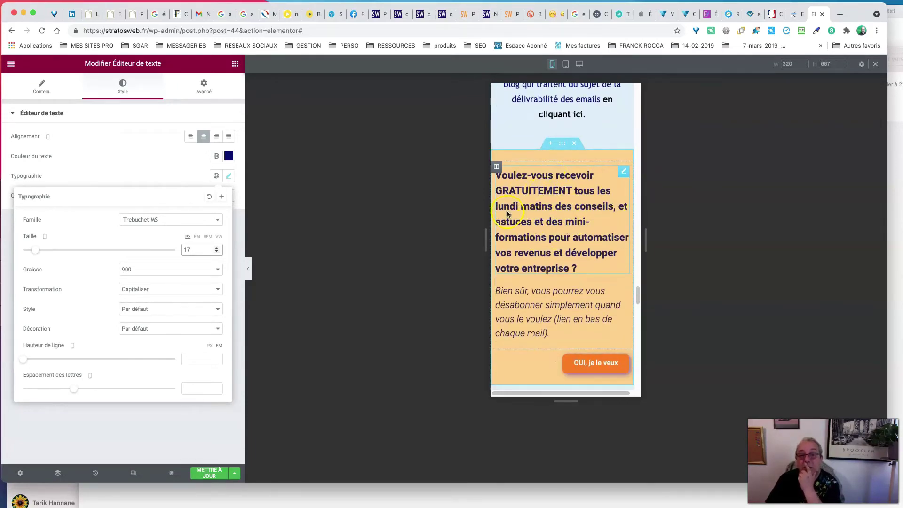
pyautogui.scroll(-15, 575, 270)
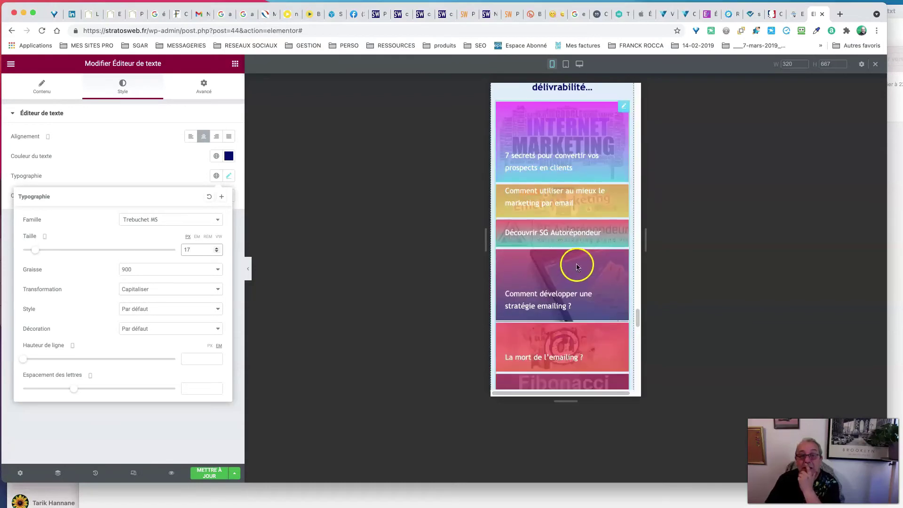
# Step: Hide the second newsletter sign-up section, just above the footer, on mobile through its responsive visibility settings
pyautogui.scroll(-7, 577, 267)
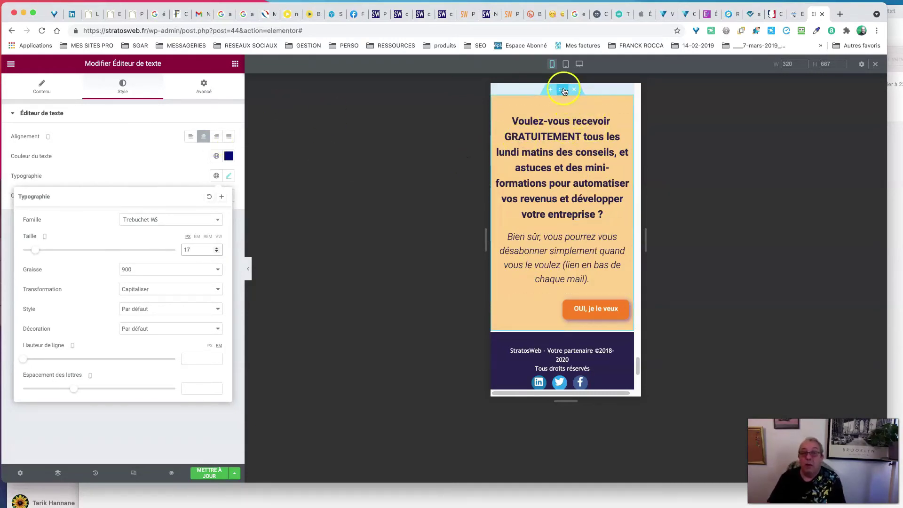
pyautogui.click(564, 91)
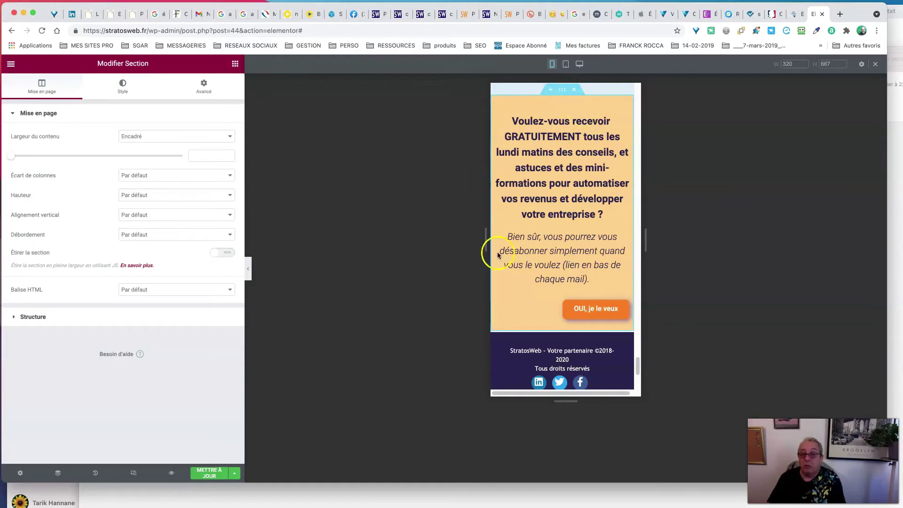
pyautogui.click(205, 86)
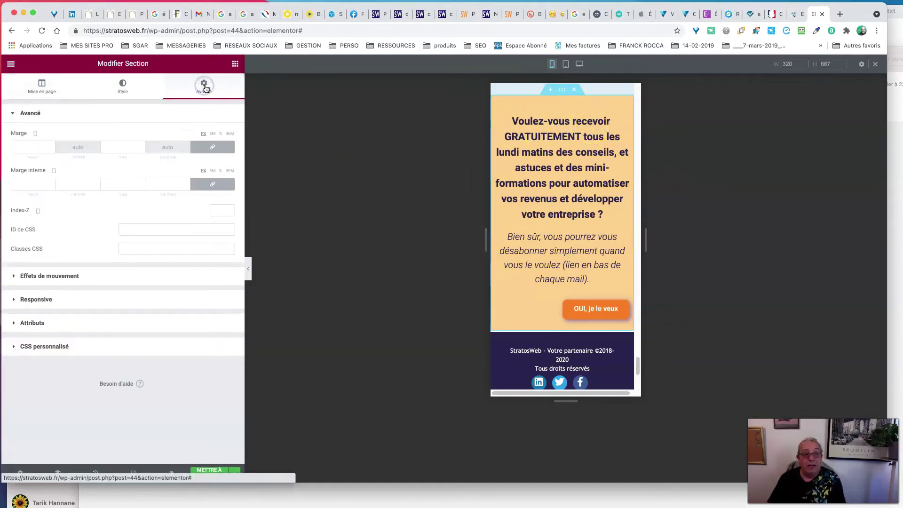
pyautogui.click(36, 299)
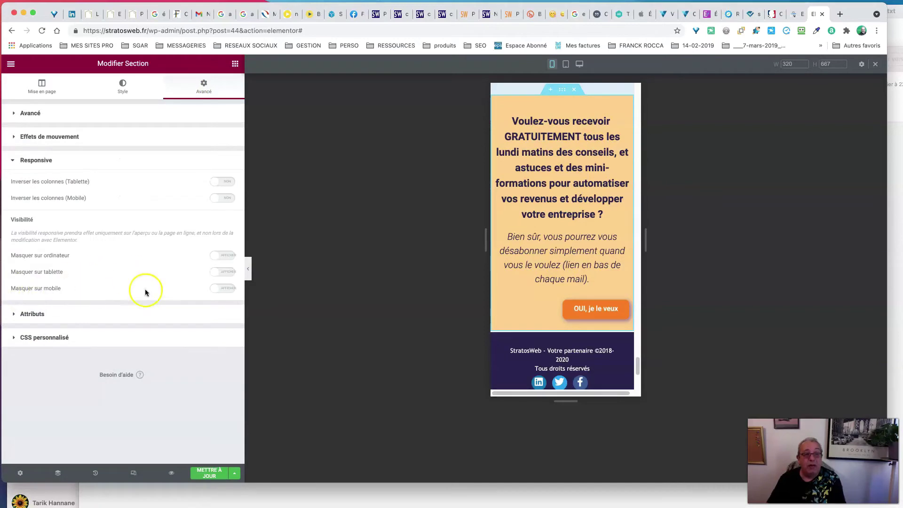
pyautogui.click(217, 290)
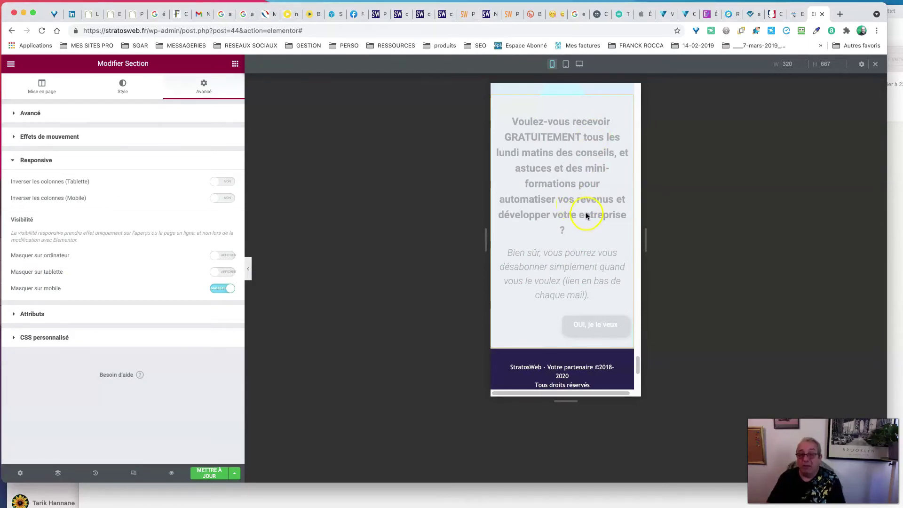
# Step: Open the footer copyright title and examine the <br> line break before "Tous droits réservés" in its text
pyautogui.scroll(-3, 585, 214)
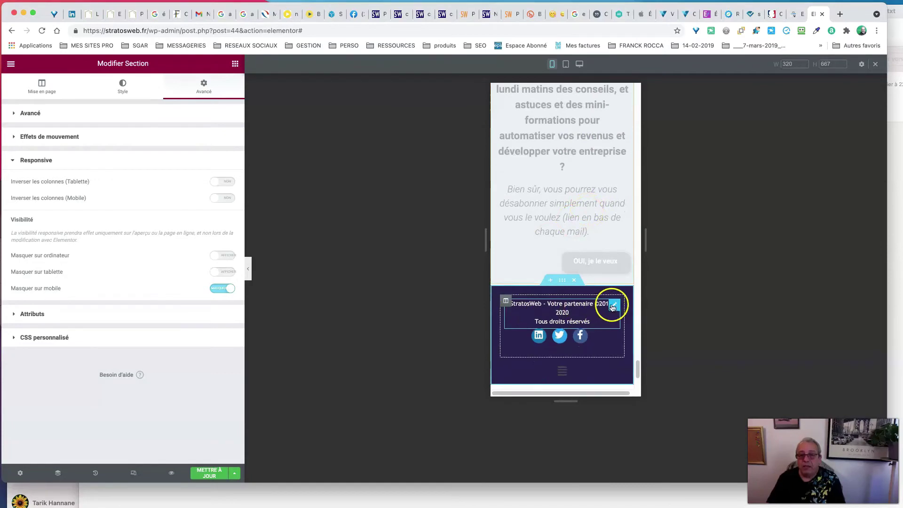
pyautogui.click(612, 307)
pyautogui.click(150, 161)
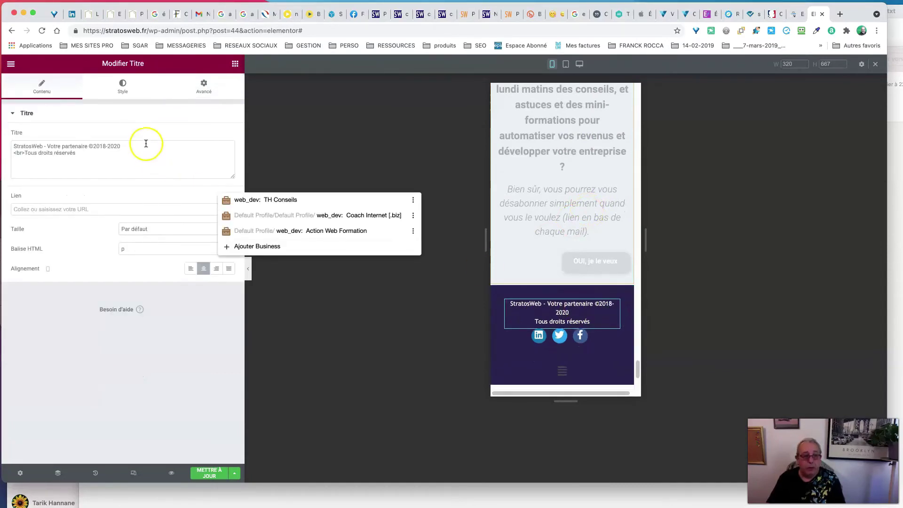
pyautogui.click(145, 143)
pyautogui.click(22, 498)
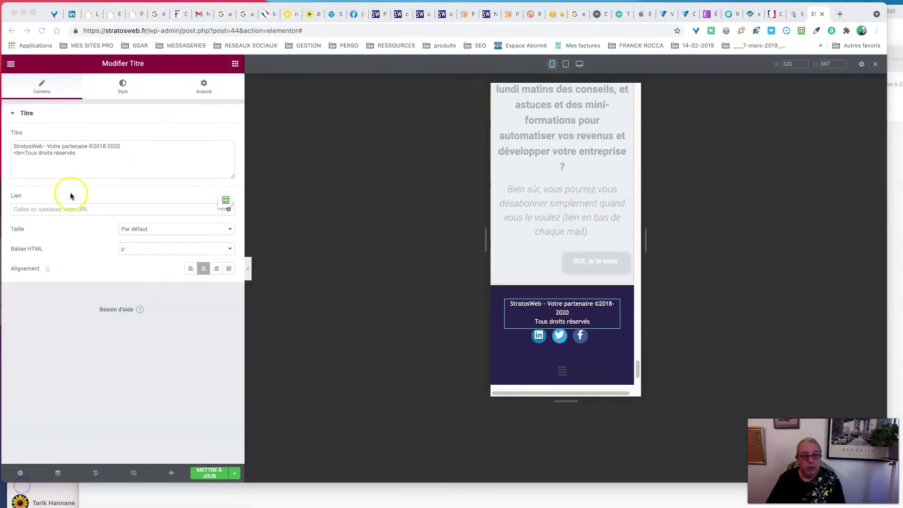
pyautogui.click(23, 153)
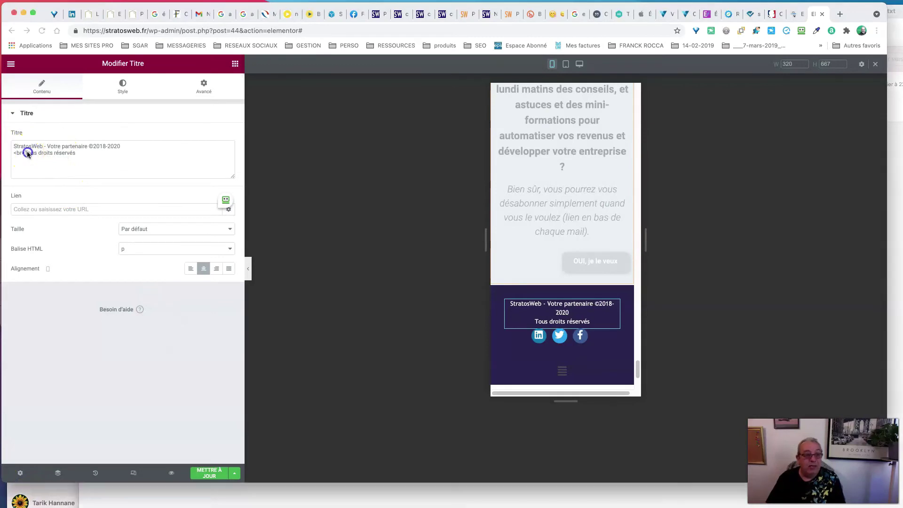
pyautogui.moveTo(25, 153); pyautogui.dragTo(13, 152)
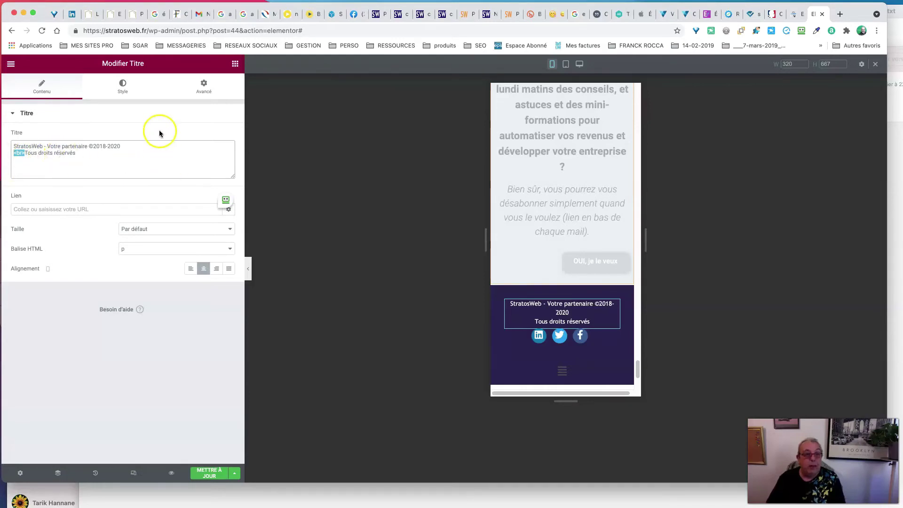
# Step: Set the typography size of the footer copyright title to 16 px
pyautogui.click(124, 85)
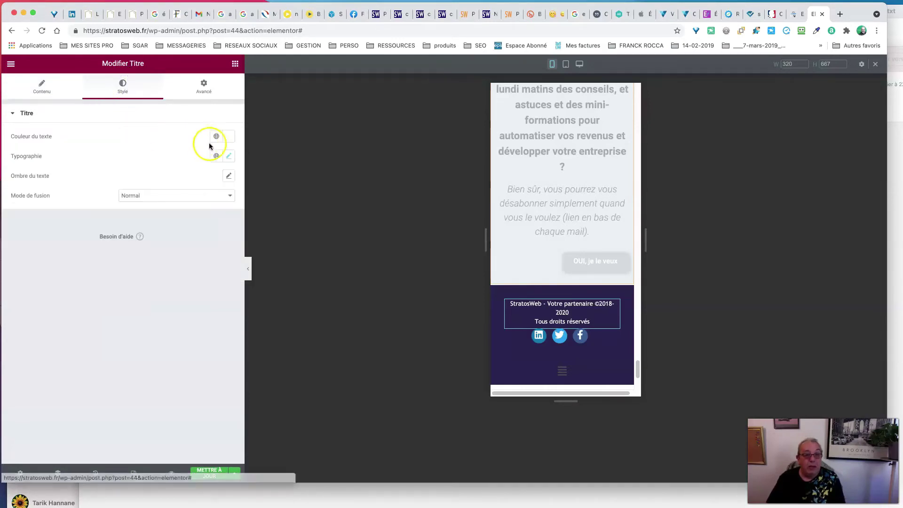
pyautogui.click(228, 156)
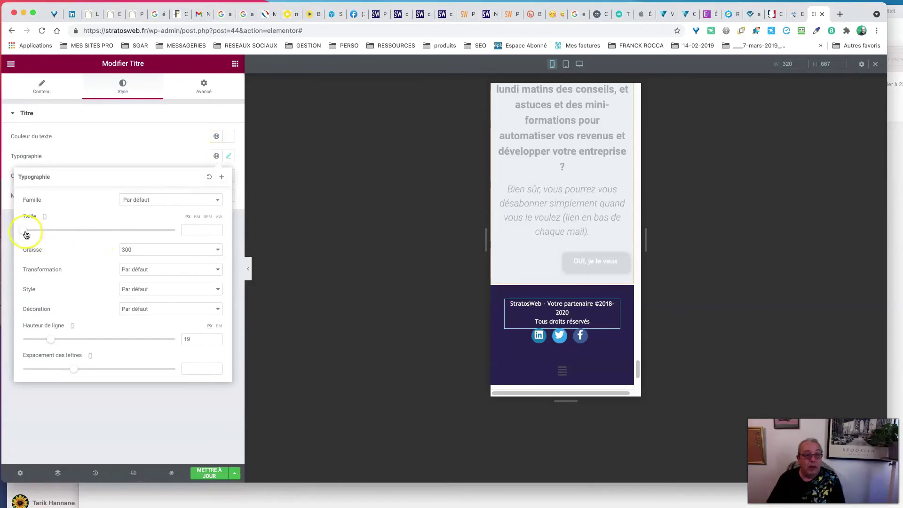
pyautogui.moveTo(28, 230); pyautogui.dragTo(38, 232)
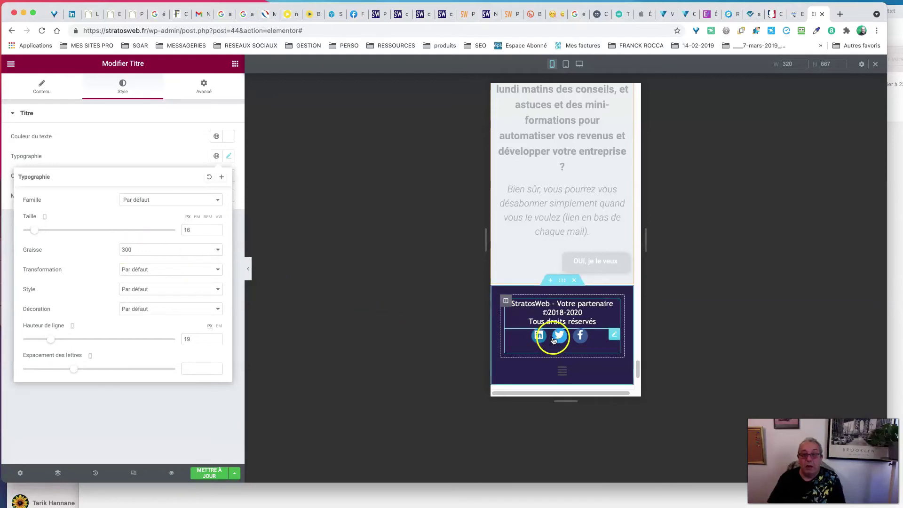
# Step: Unlink the margins of the footer's social network icons, set their top margin to 17 px, and update the page
pyautogui.click(614, 336)
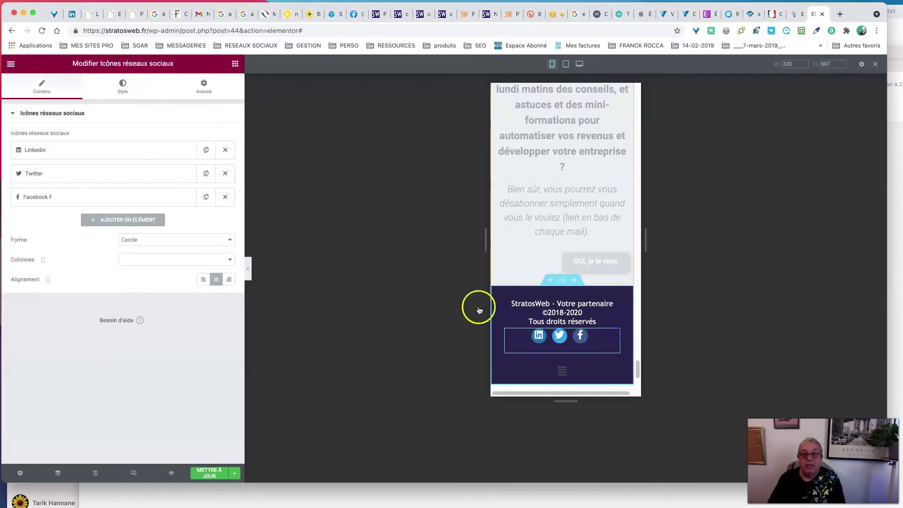
pyautogui.click(204, 88)
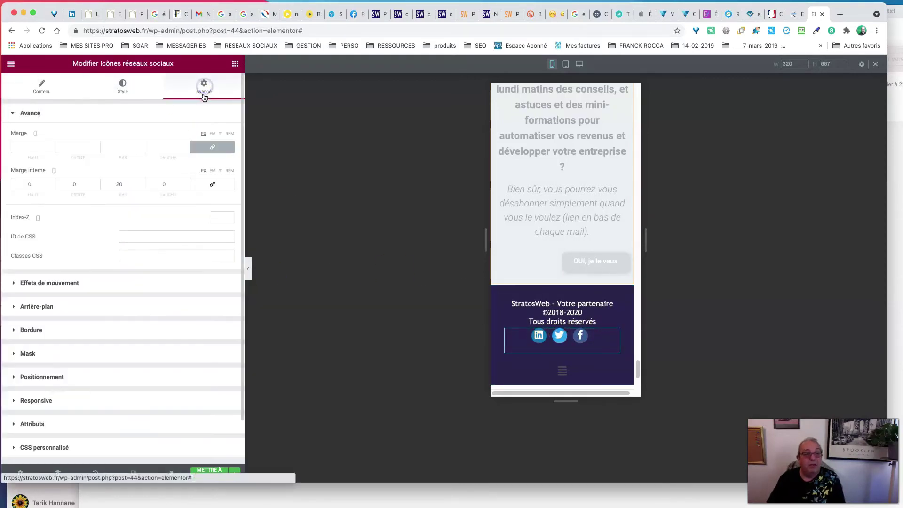
pyautogui.click(212, 148)
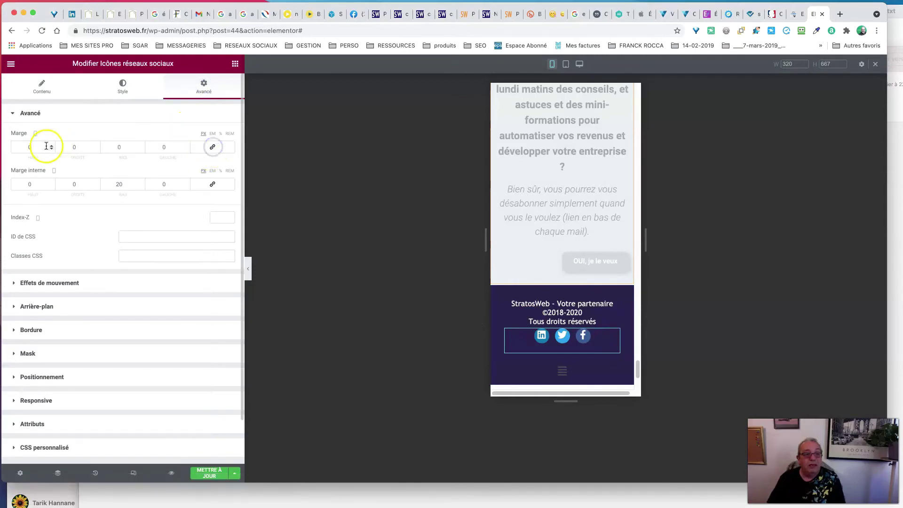
pyautogui.click(49, 146)
pyautogui.write('3')
pyautogui.scroll(14, 51, 146)
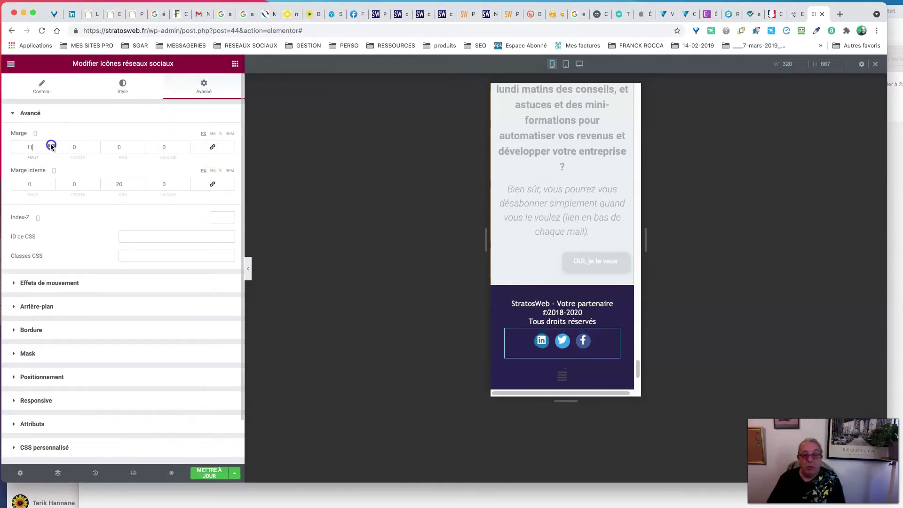
pyautogui.click(205, 472)
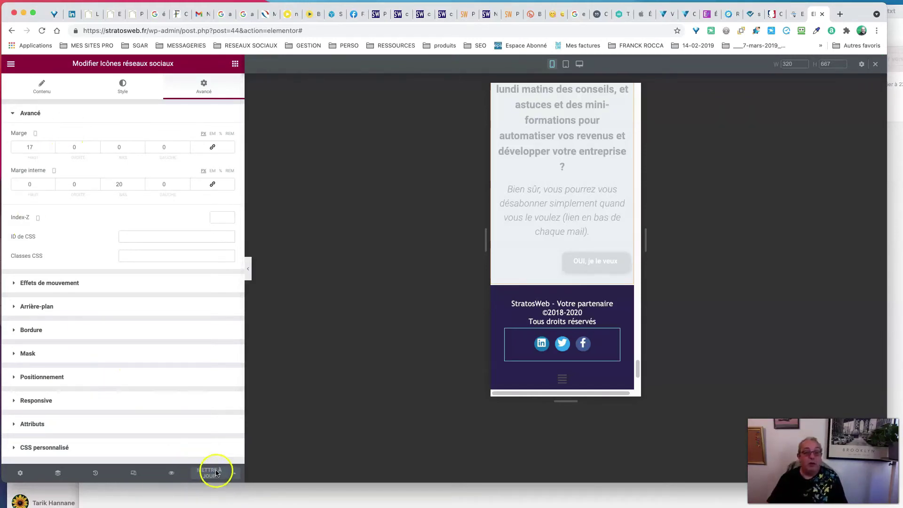
# Step: Leave Elementor for the WordPress editor and update the page "Maîtriser votre délivrabilité" there
pyautogui.click(11, 64)
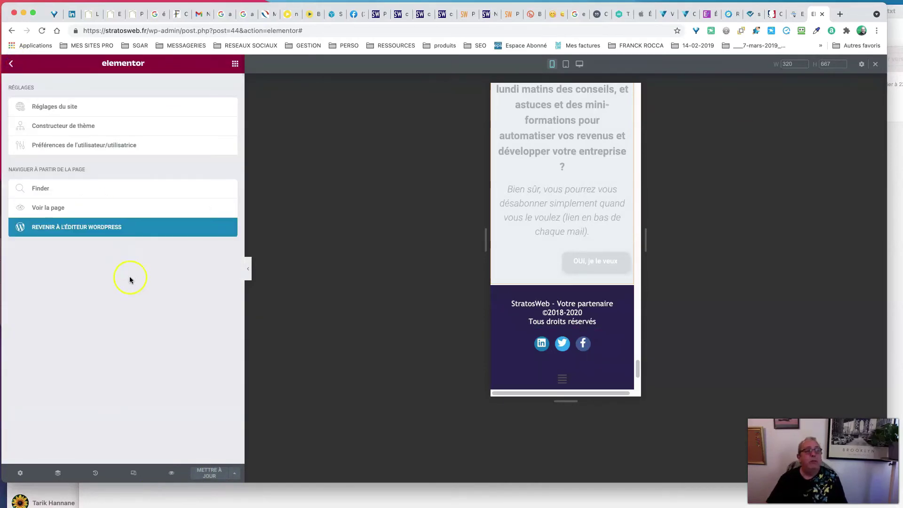
pyautogui.click(99, 226)
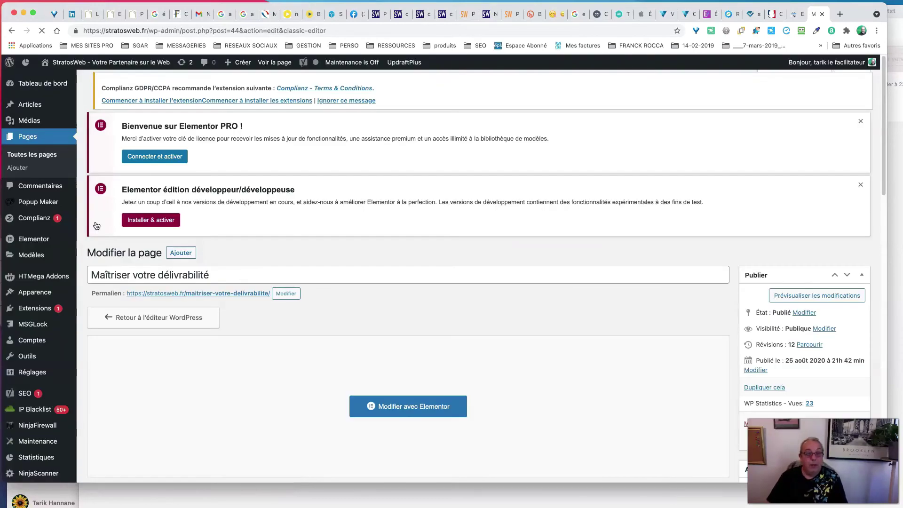
pyautogui.scroll(-10, 678, 295)
pyautogui.scroll(2, 719, 268)
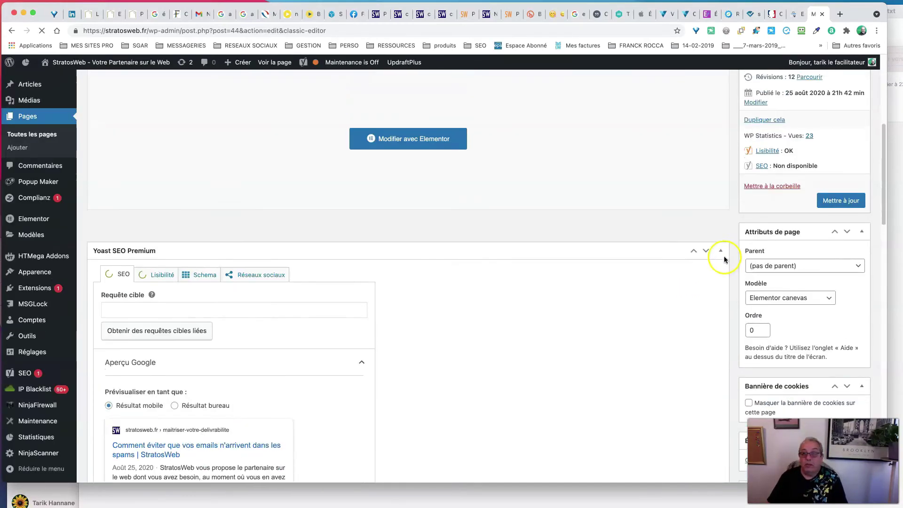
pyautogui.click(830, 203)
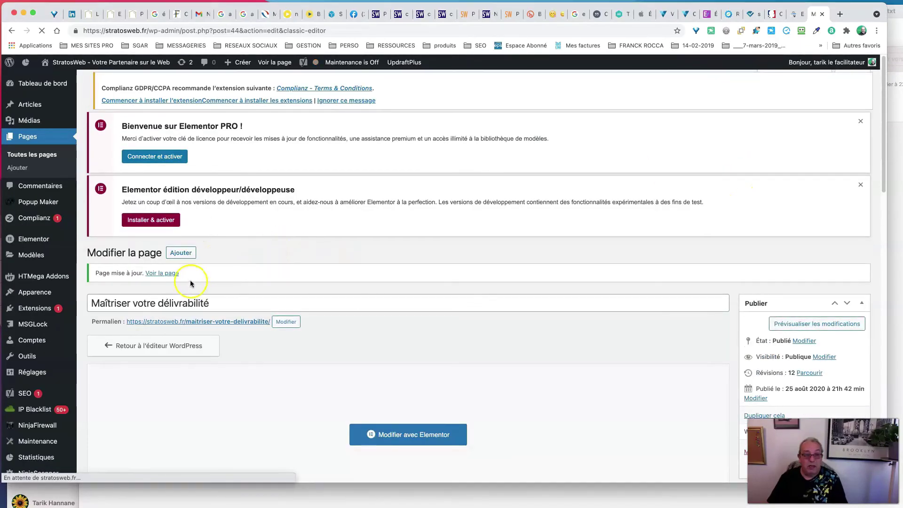
# Step: View the published deliverability page and review its desktop layout from the title to the key examples
pyautogui.click(162, 285)
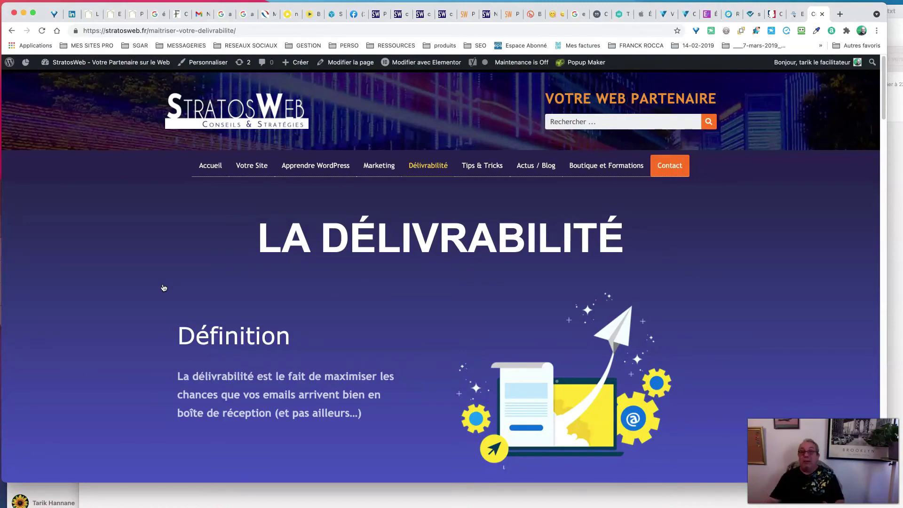
pyautogui.scroll(-8, 423, 314)
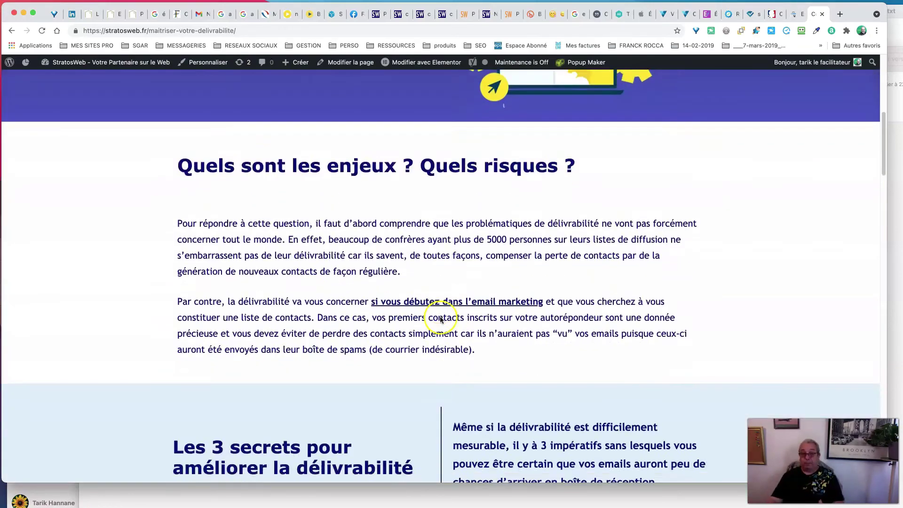
pyautogui.scroll(-15, 441, 319)
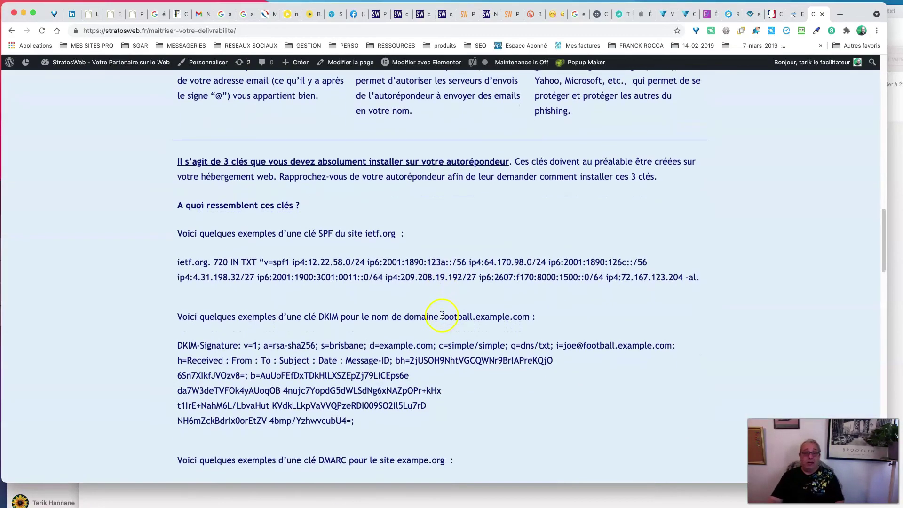
pyautogui.scroll(-12, 442, 315)
pyautogui.scroll(7, 443, 318)
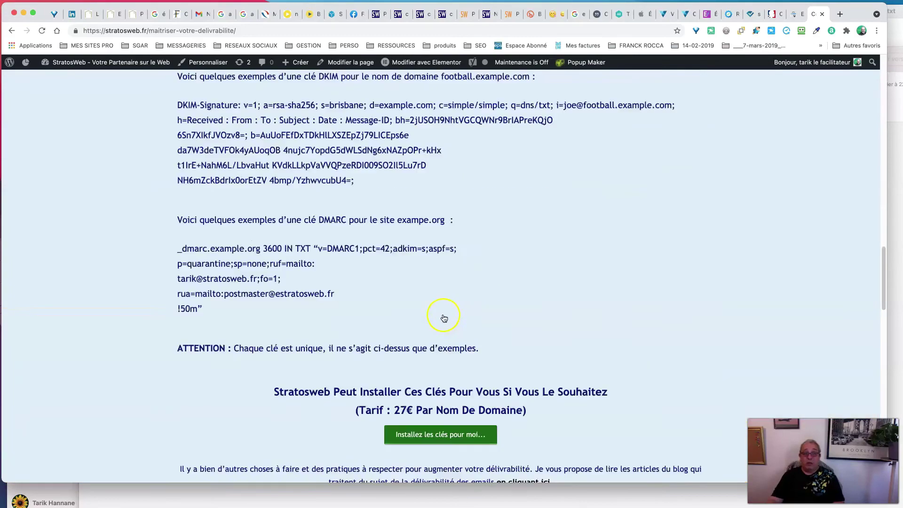
pyautogui.scroll(20, 444, 318)
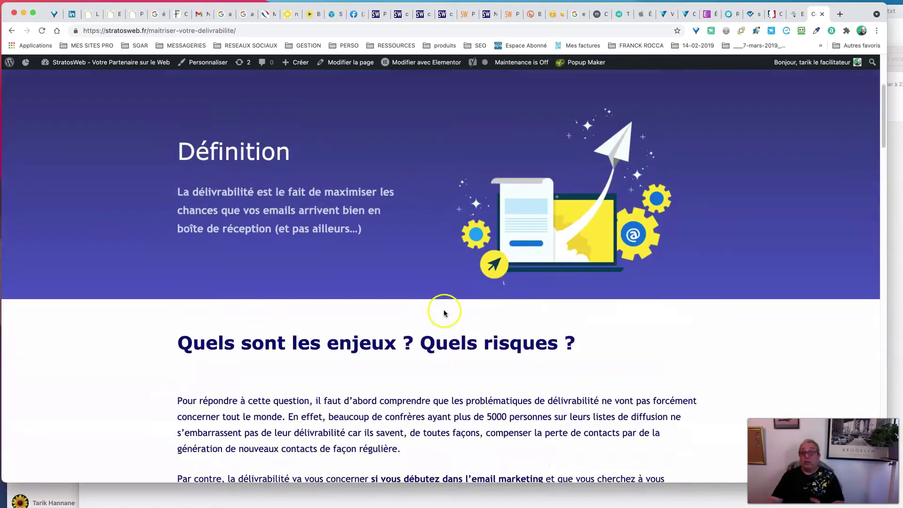
pyautogui.scroll(3, 444, 311)
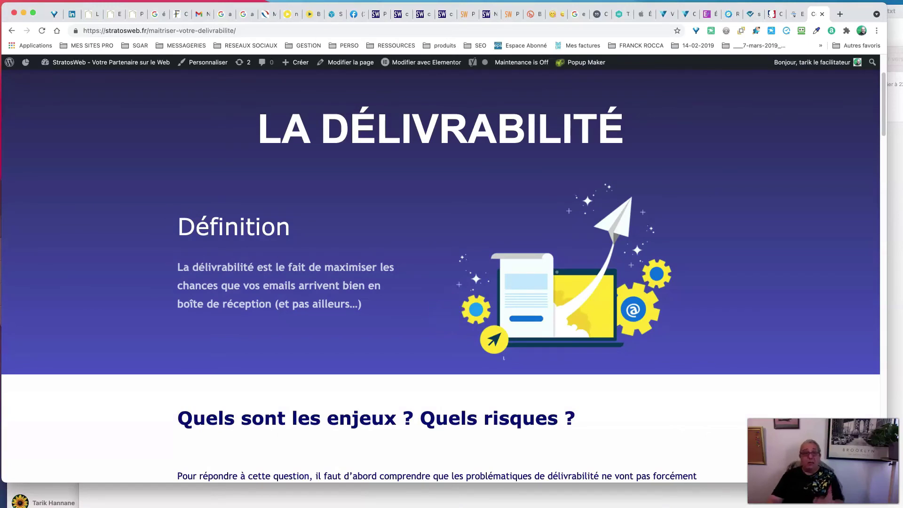
# Step: Select the published page's address, switch to Google Search Console, and request validation of the "Texte illisible, car trop petit" fix
pyautogui.click(254, 31)
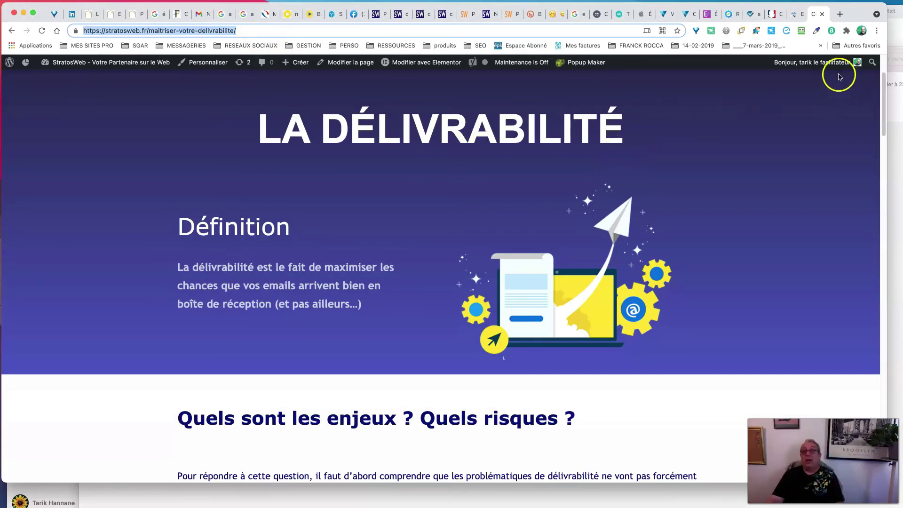
pyautogui.click(795, 14)
pyautogui.scroll(-1, 594, 292)
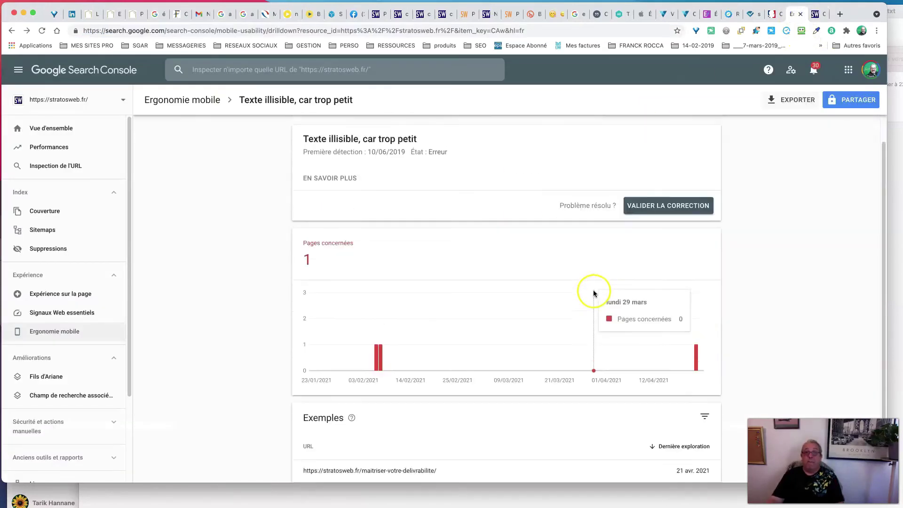
pyautogui.scroll(1, 593, 292)
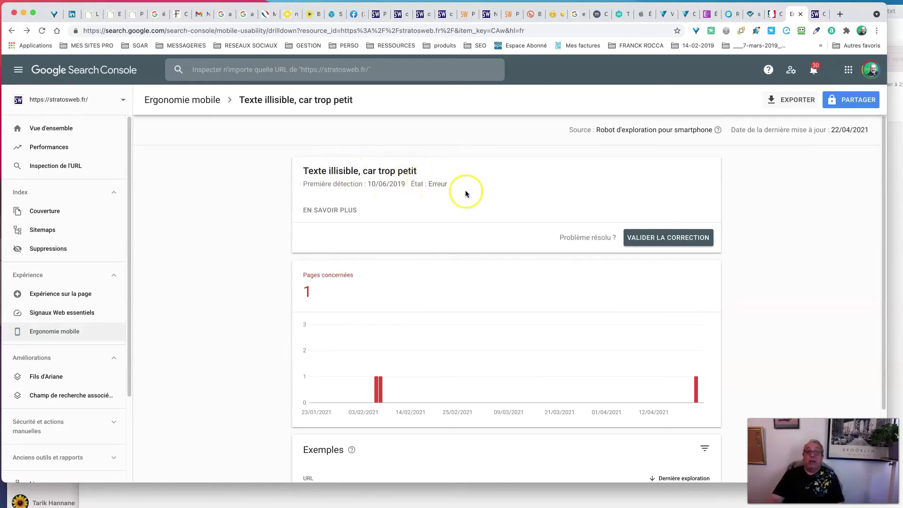
pyautogui.click(659, 235)
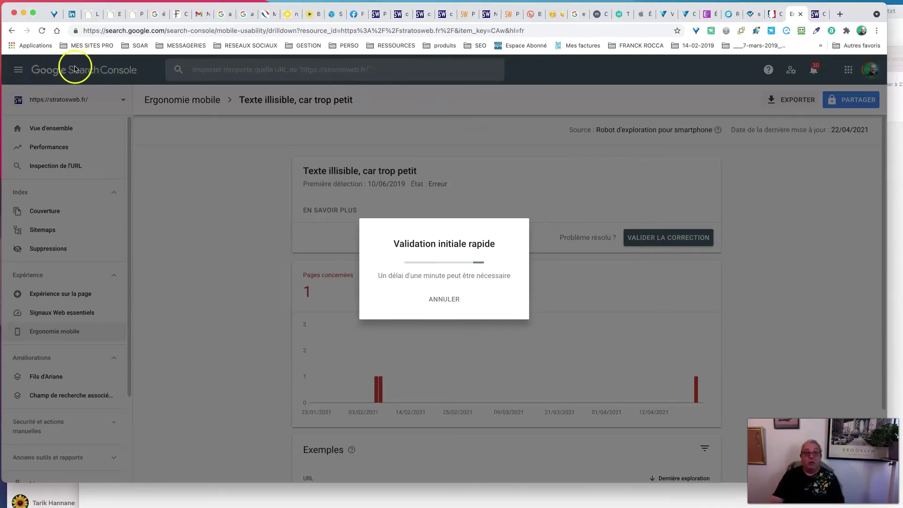
# Step: Search the web for "google search console" in a new browser tab
pyautogui.click(839, 14)
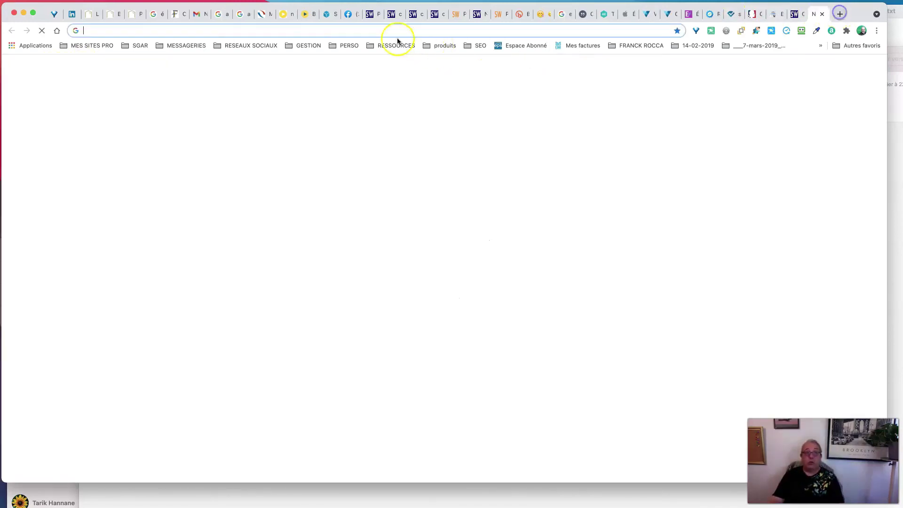
pyautogui.click(315, 32)
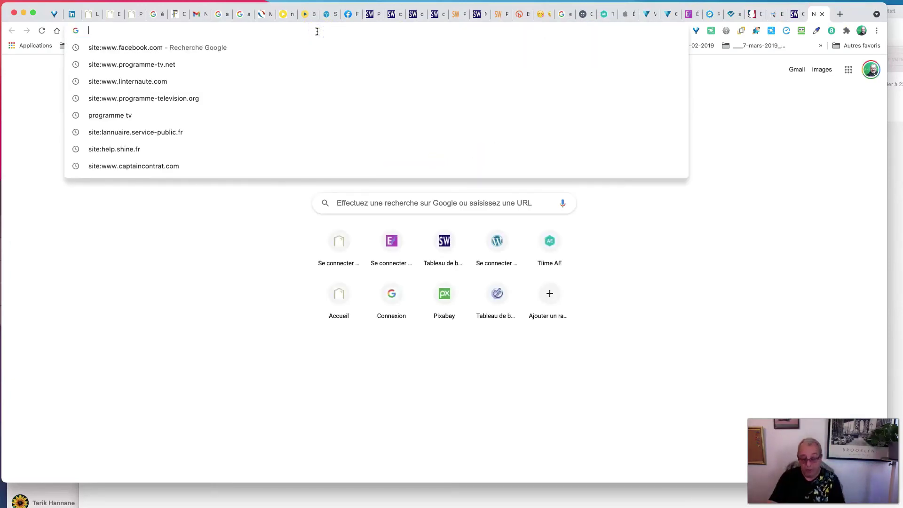
pyautogui.write('google ')
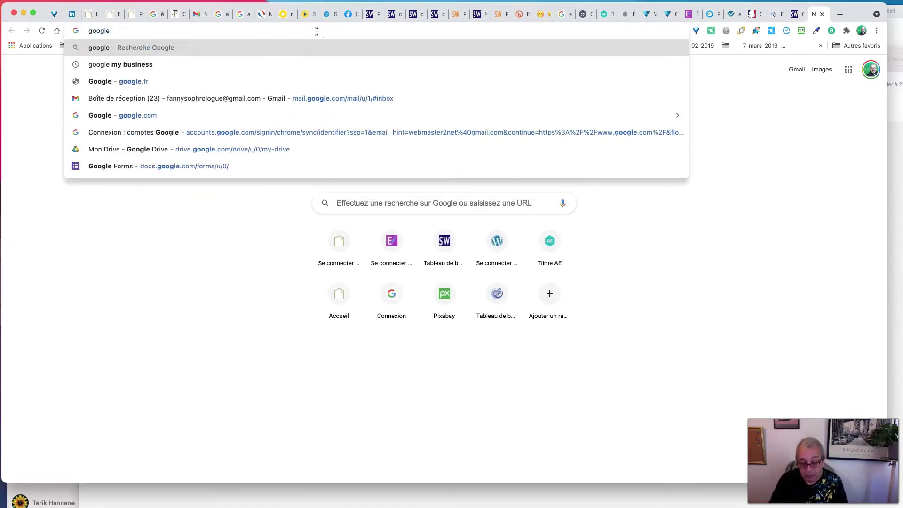
pyautogui.write('ser')
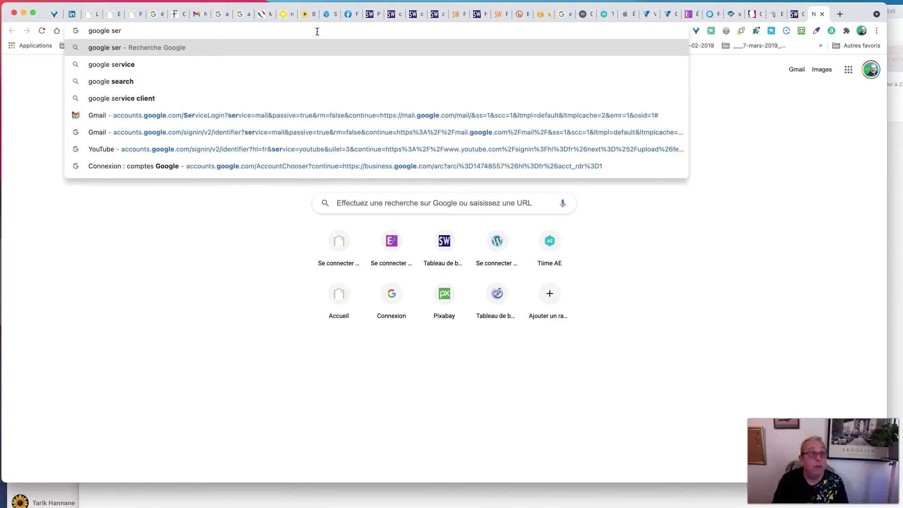
pyautogui.press('BackSpace')
pyautogui.write('arc')
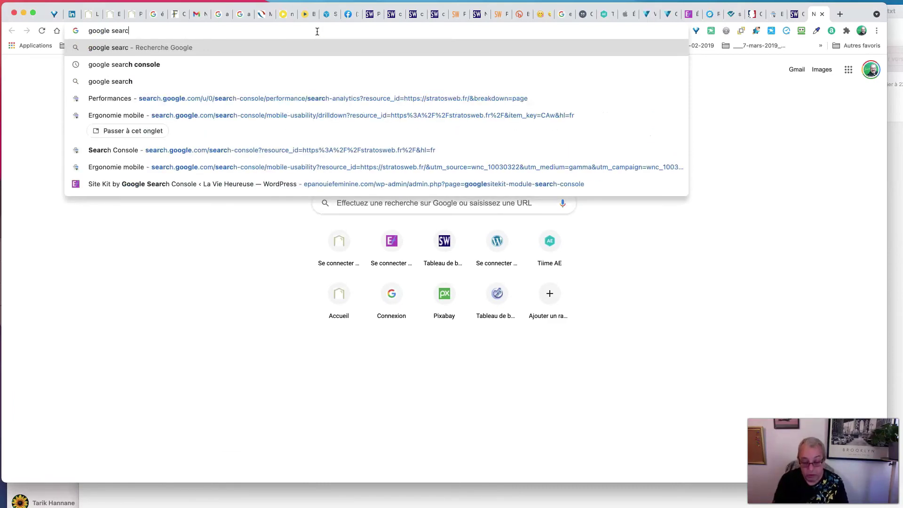
pyautogui.write('h console')
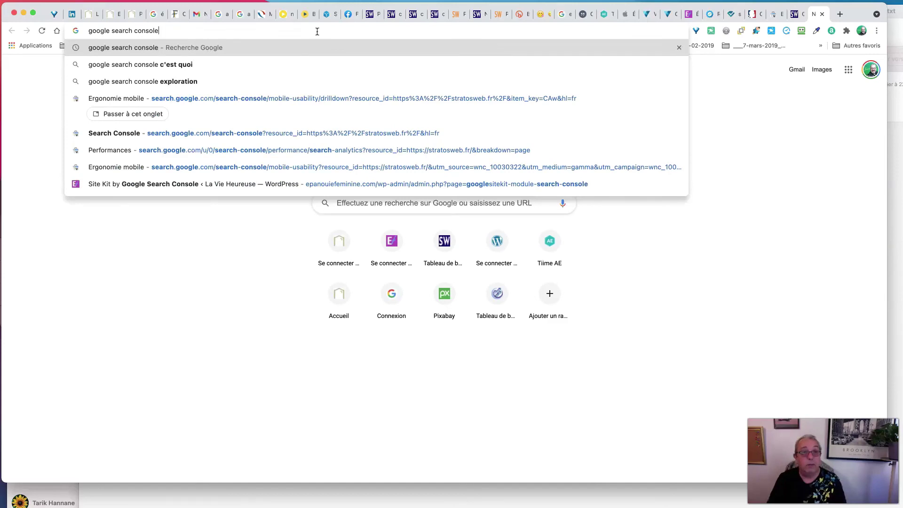
pyautogui.press('Return')
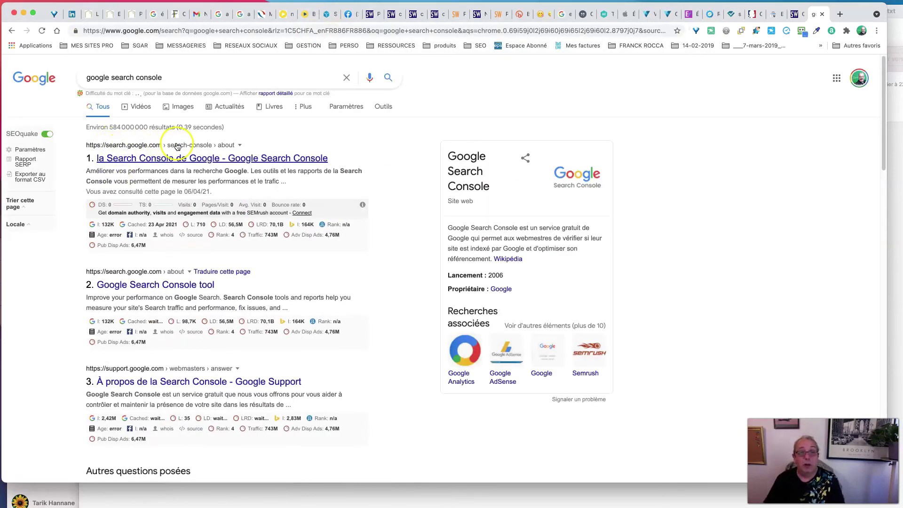
# Step: Enter Google Search Console from its official presentation page and show the "Ergonomie mobile" report for stratosweb.fr
pyautogui.click(214, 159)
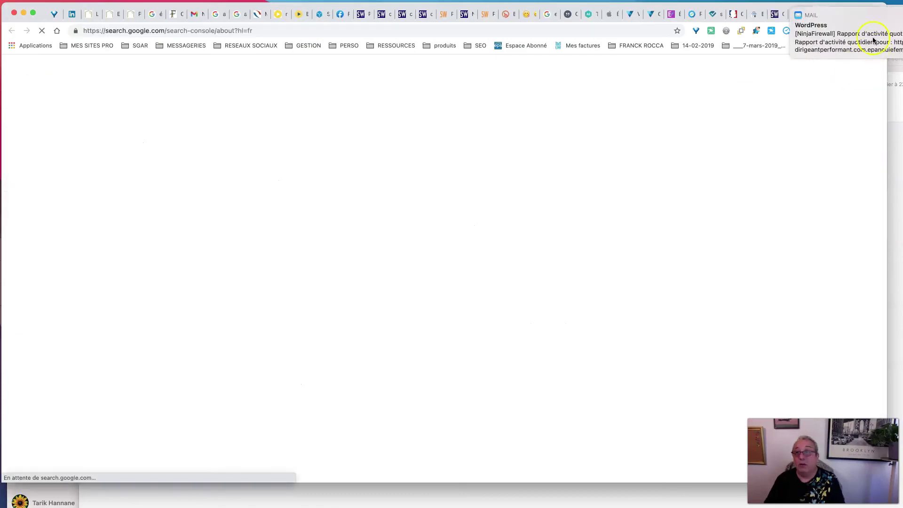
pyautogui.click(791, 8)
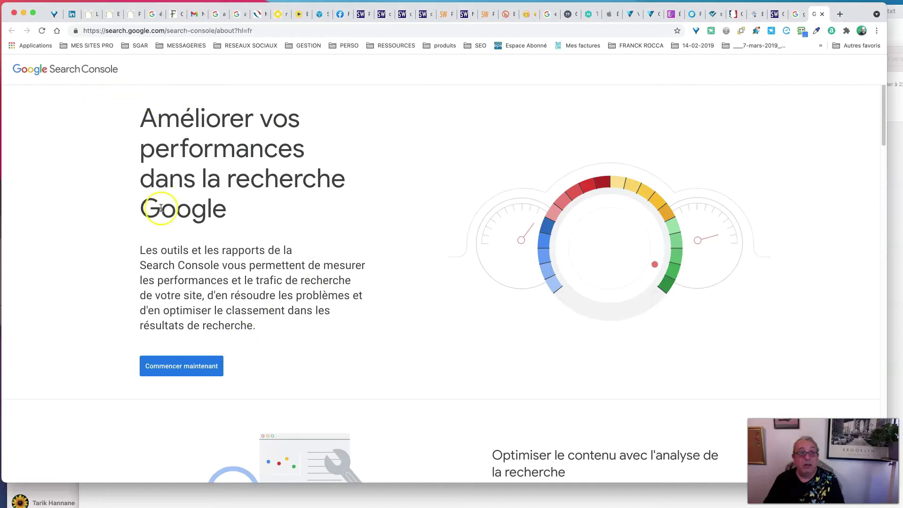
pyautogui.click(185, 369)
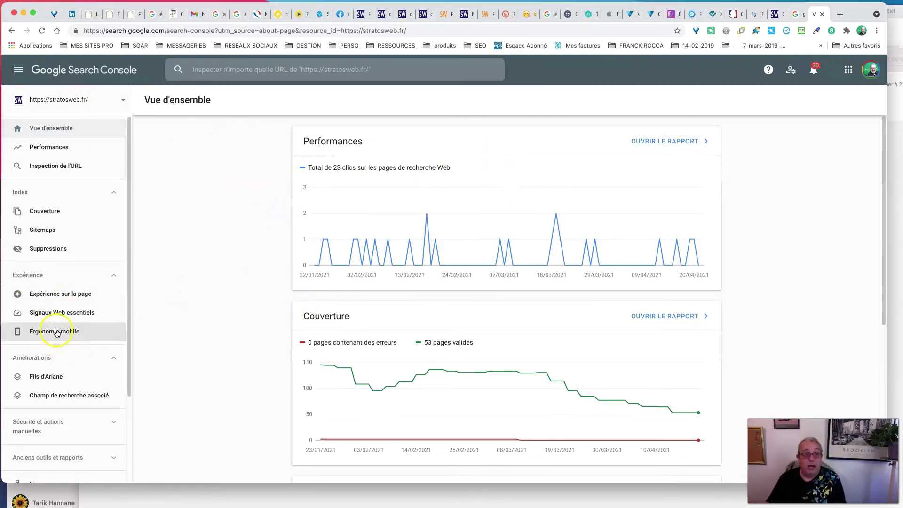
pyautogui.click(47, 332)
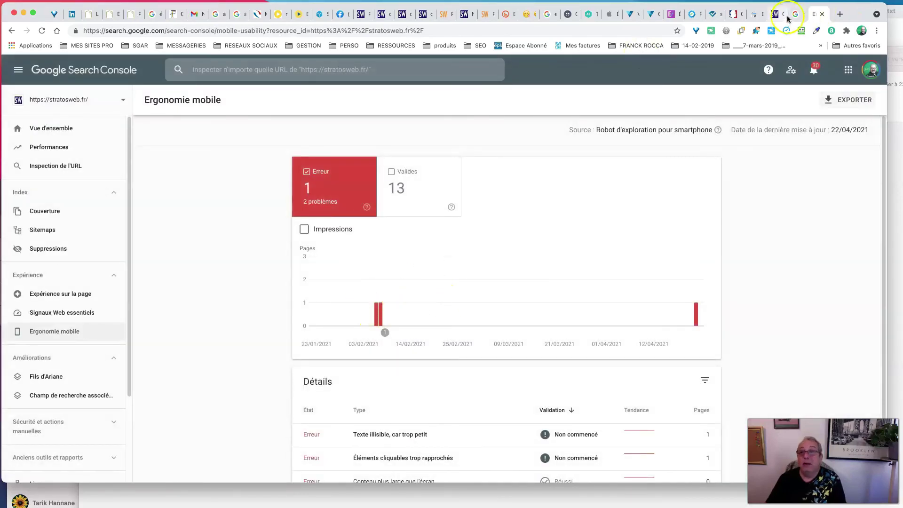
# Step: Return to the "Texte illisible, car trop petit" issue report and dismiss the validation result
pyautogui.click(755, 15)
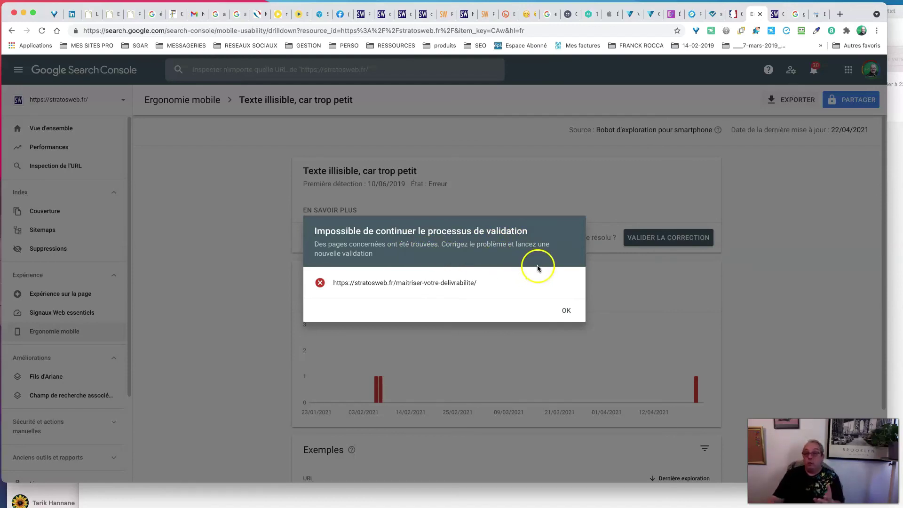
pyautogui.click(566, 310)
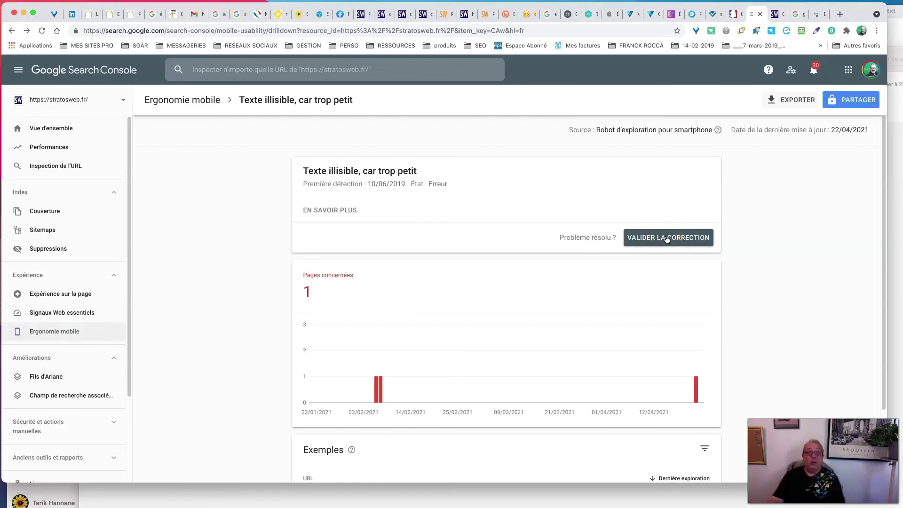
pyautogui.click(638, 210)
pyautogui.click(330, 70)
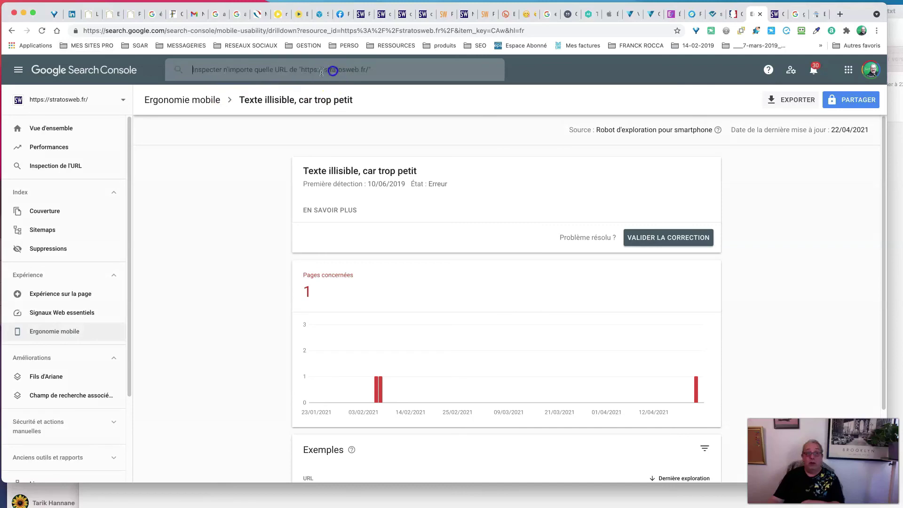